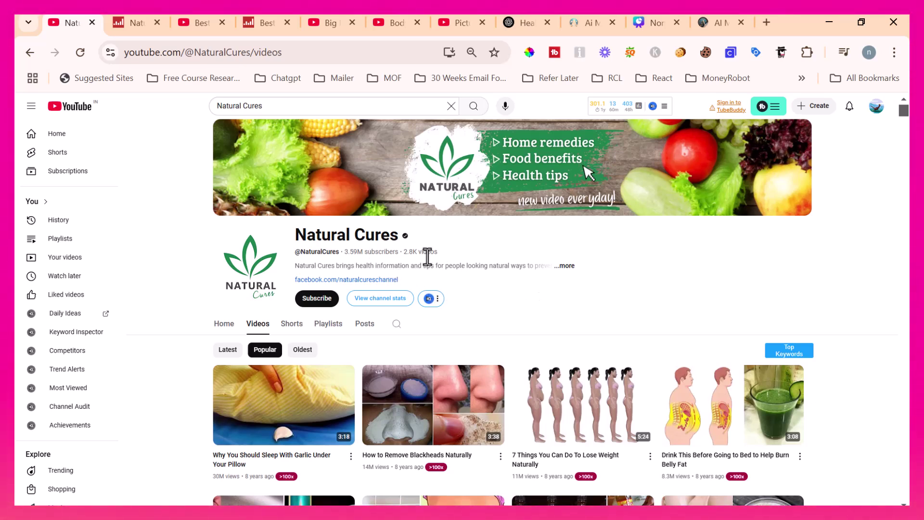
# Scroll through the Natural Cures channel statistics on Social Blade.
pyautogui.click(120, 18)
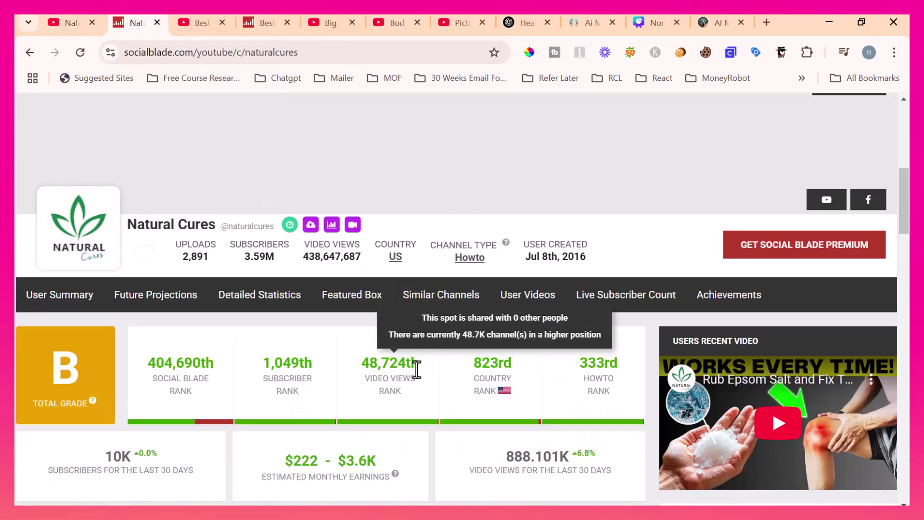
pyautogui.scroll(-1, 415, 370)
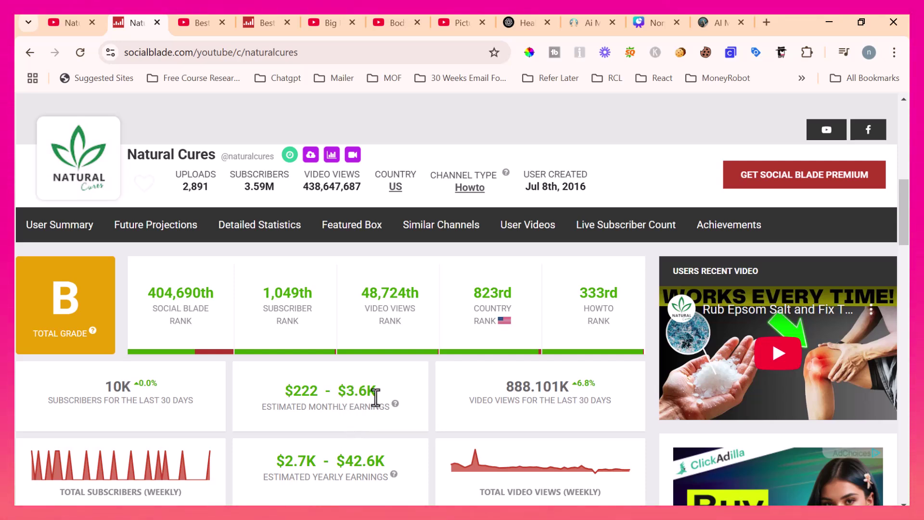
pyautogui.scroll(-1, 342, 467)
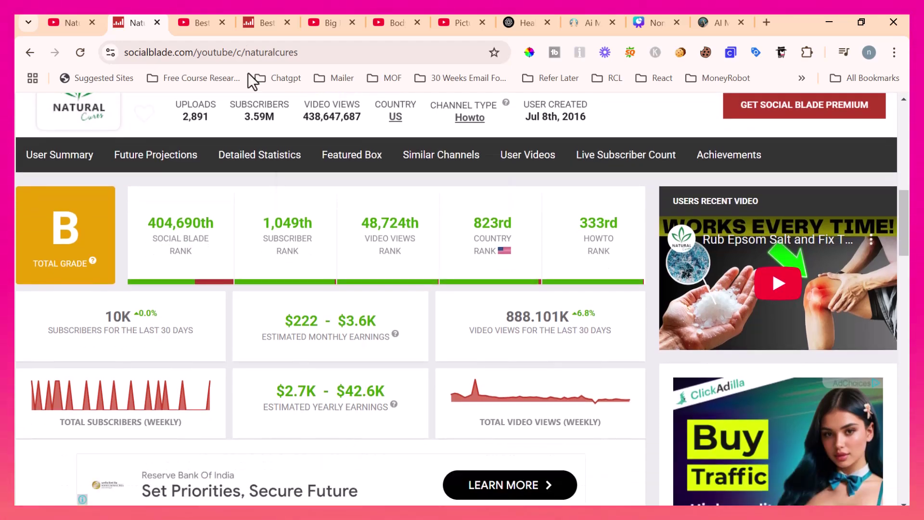
# Check Bestie Health's YouTube videos and Social Blade stats, then move to the Big Muscles channel.
pyautogui.click(191, 22)
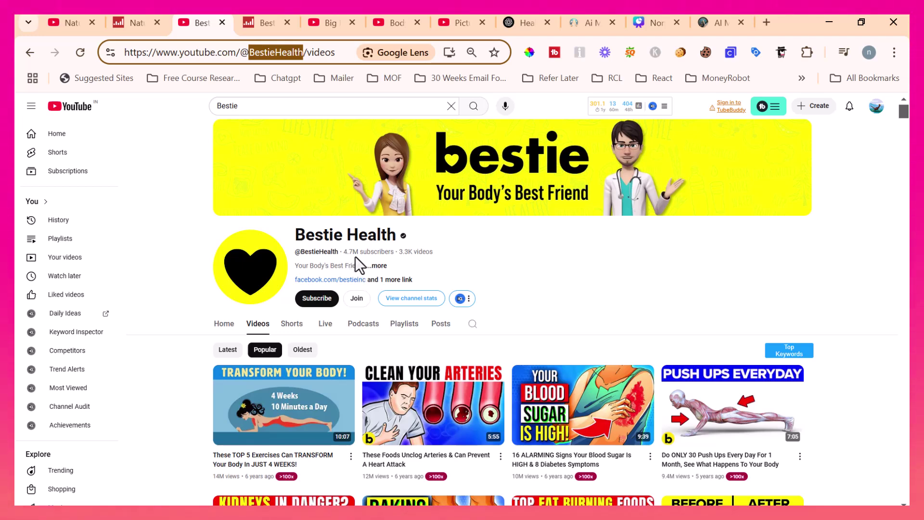
pyautogui.click(259, 14)
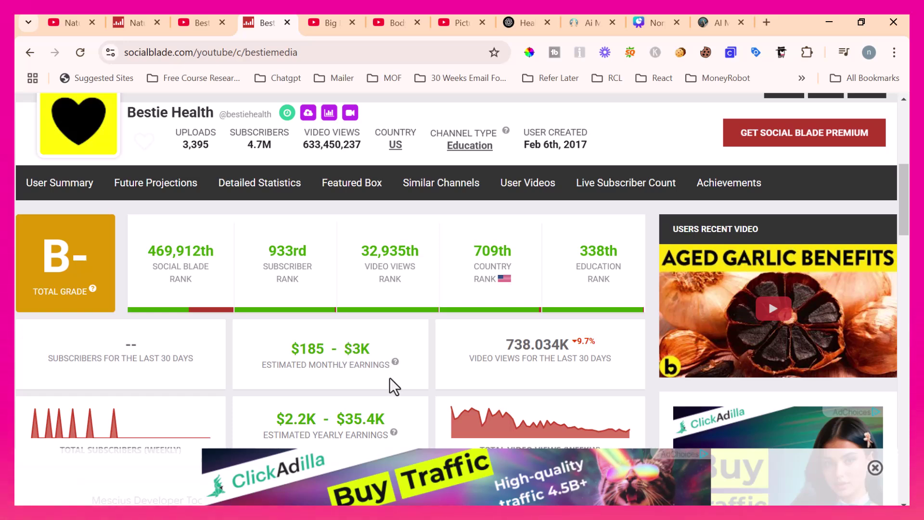
pyautogui.scroll(-2, 375, 385)
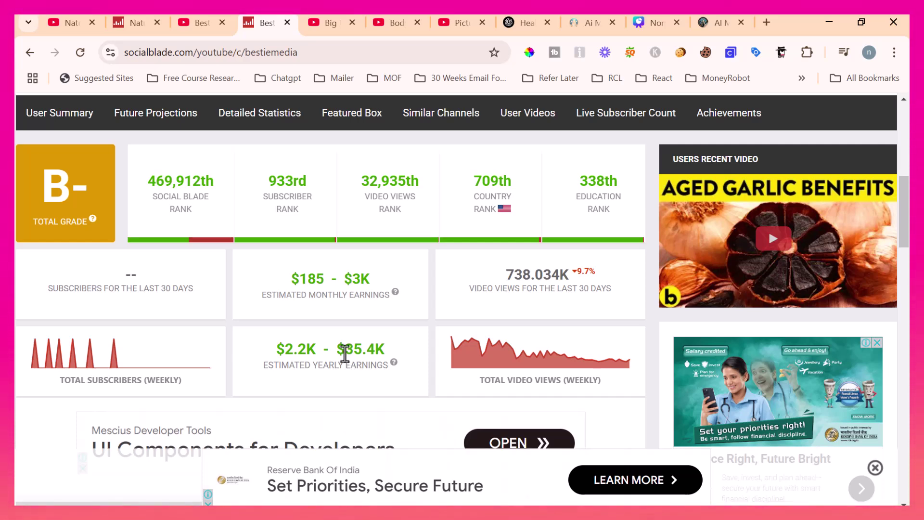
pyautogui.click(320, 24)
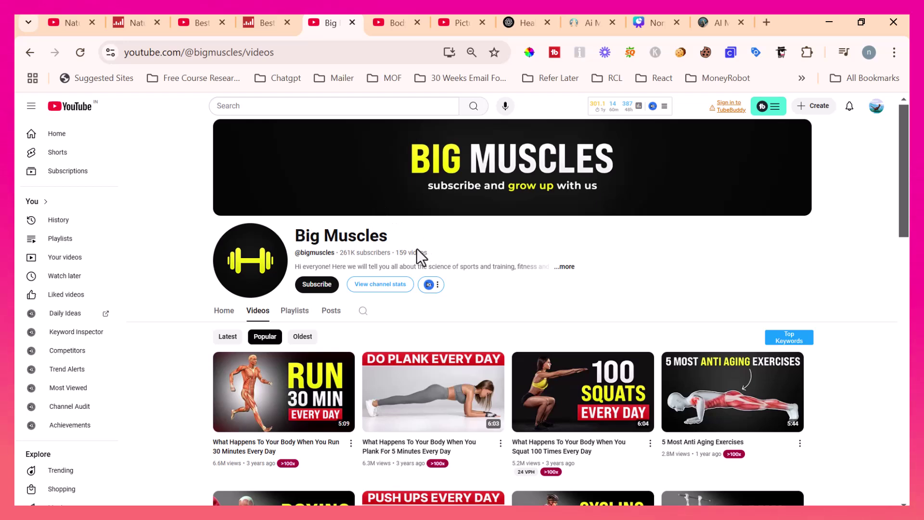
# Look over the Body Hub and PictureFit YouTube channel pages.
pyautogui.click(392, 21)
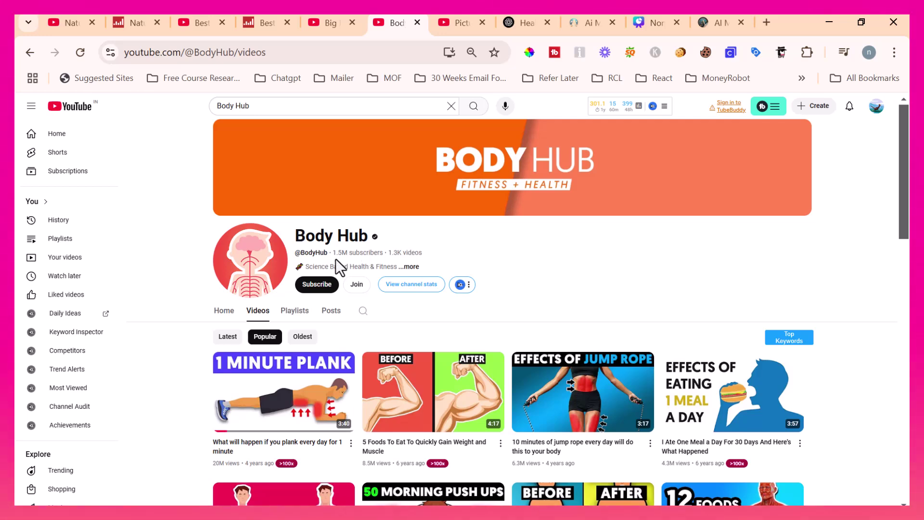
pyautogui.click(457, 23)
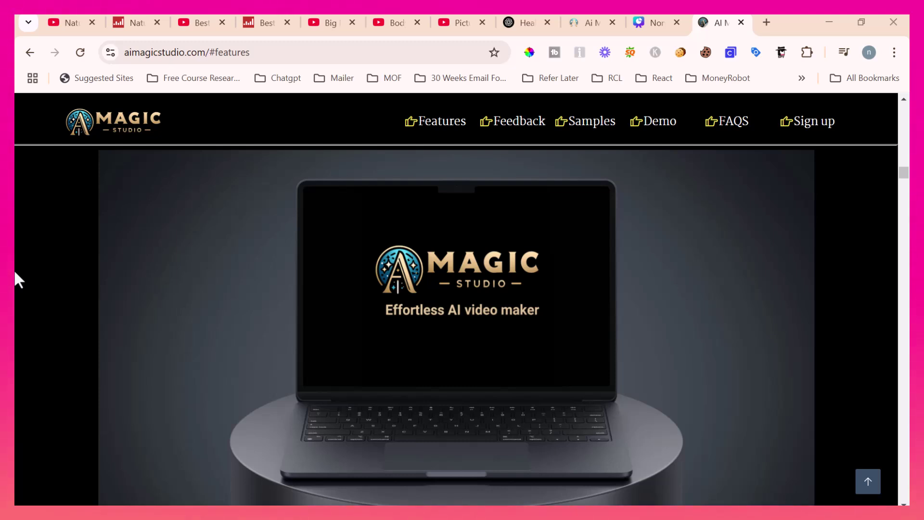
# Scroll the aimagicstudio.com features down to Repurpose Content Across Platforms.
pyautogui.scroll(-10, 59, 269)
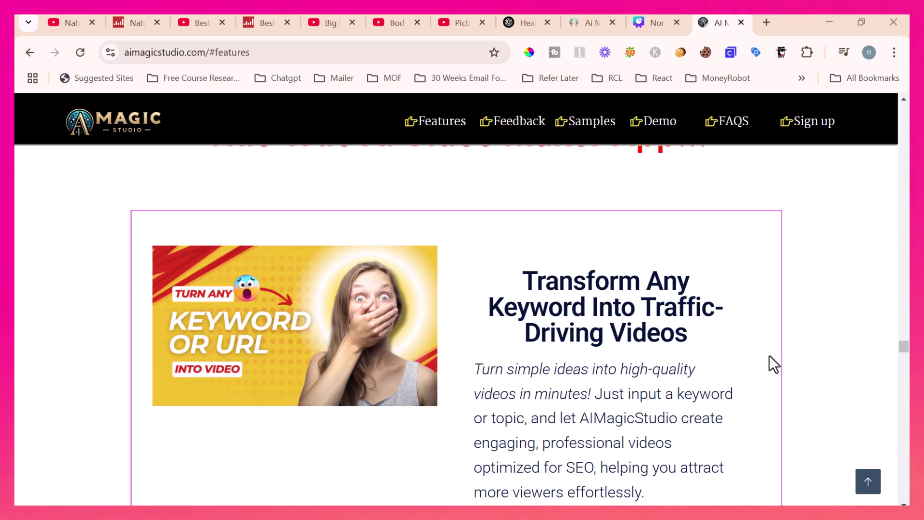
pyautogui.scroll(-3, 766, 360)
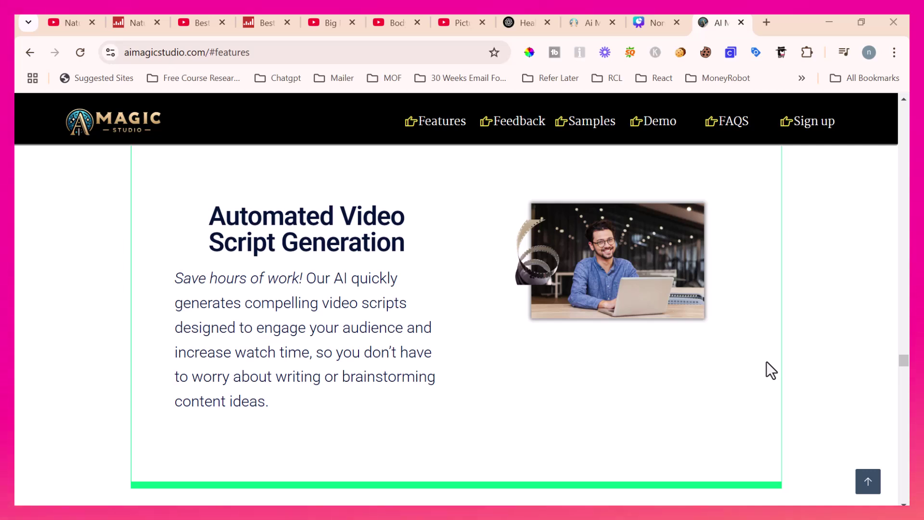
pyautogui.scroll(-5, 766, 362)
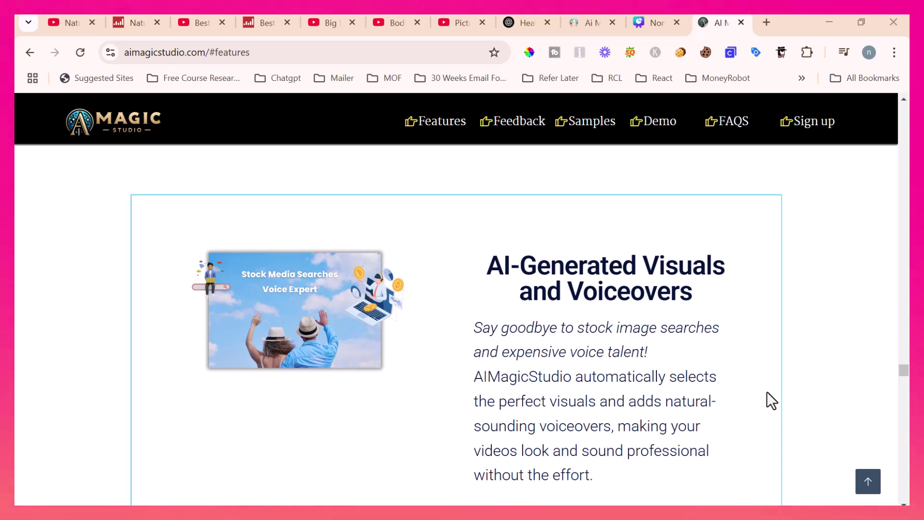
pyautogui.scroll(-5, 767, 391)
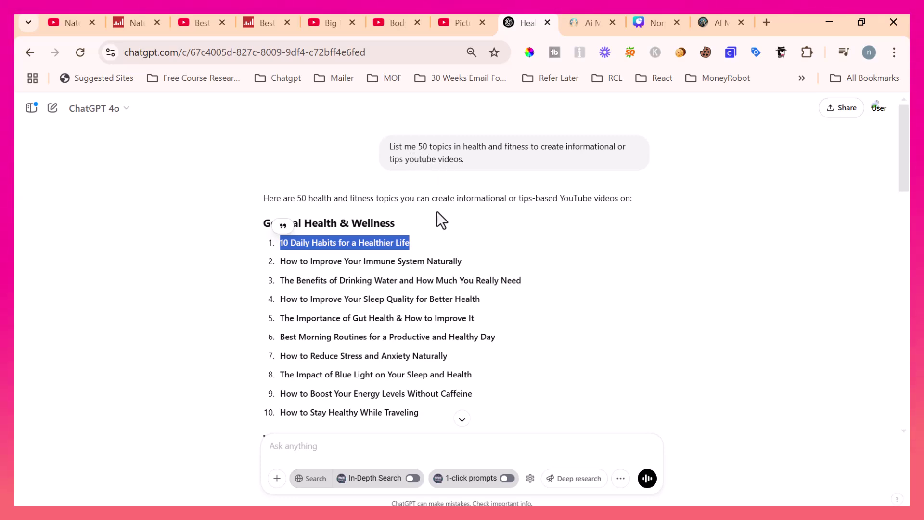
# Deselect the text and scroll the ChatGPT list of 50 health and fitness topics to the end.
pyautogui.click(530, 242)
pyautogui.scroll(-20, 528, 306)
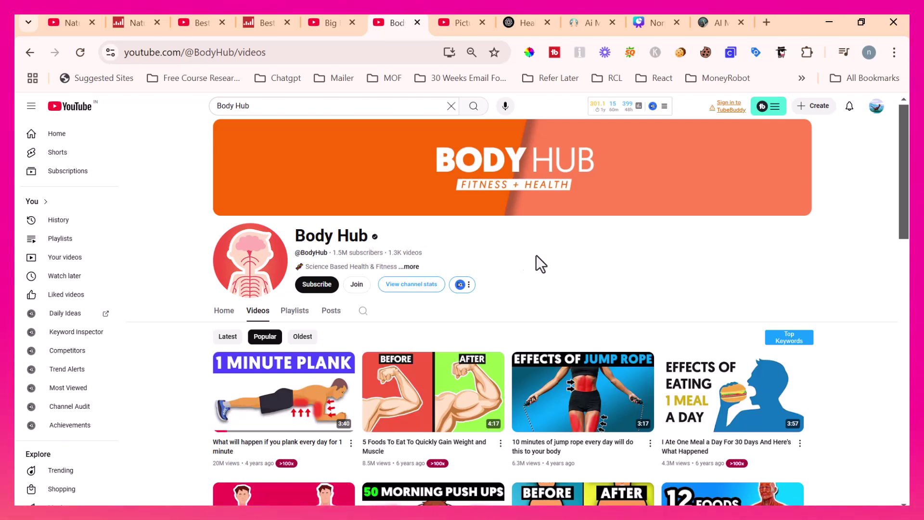
# Compare Body Hub's Latest and Popular videos, noting the 1 Minute Plank video, then return to AI Magic Studio.
pyautogui.click(257, 314)
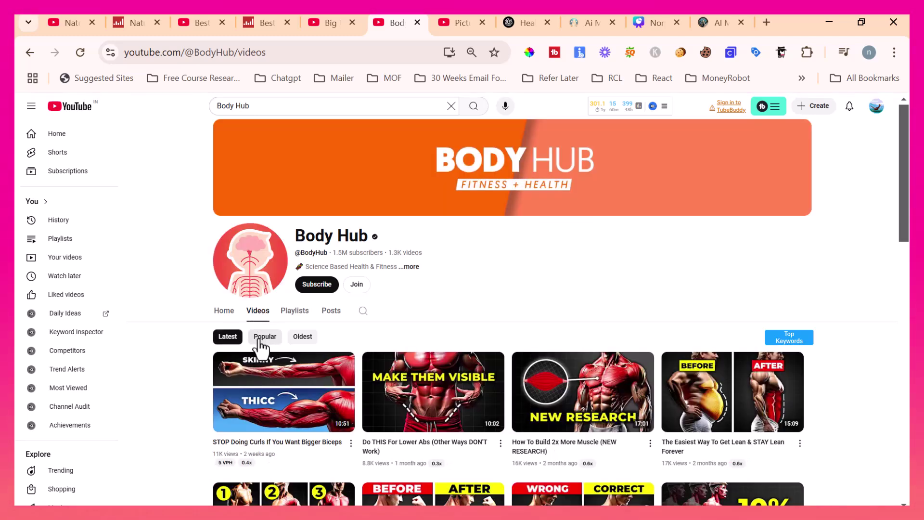
pyautogui.click(262, 336)
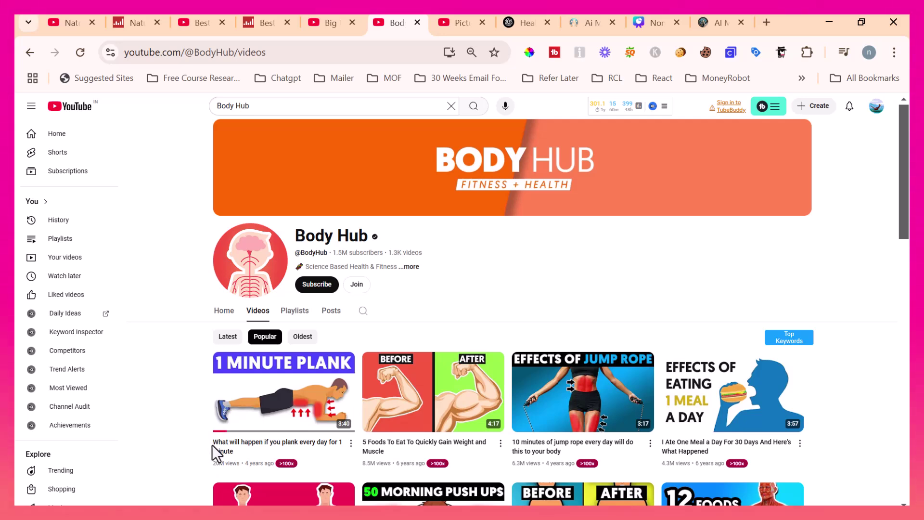
pyautogui.moveTo(231, 456)
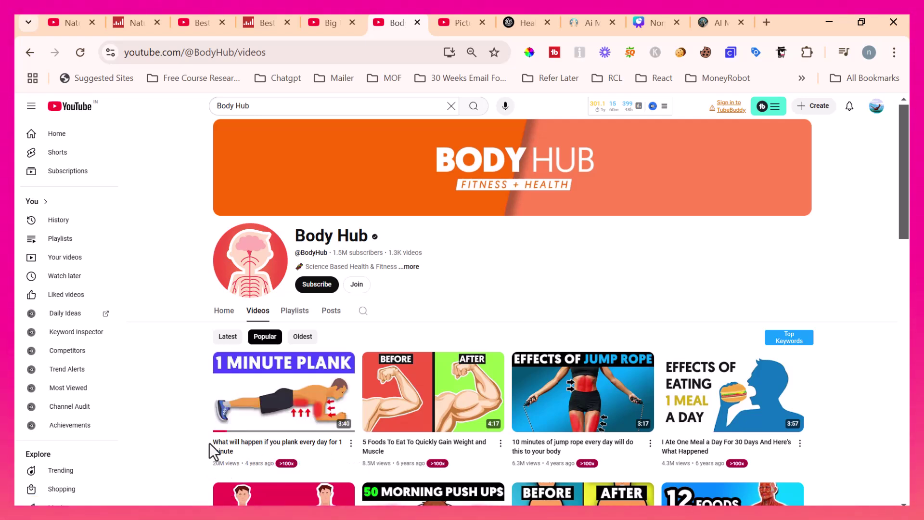
pyautogui.click(588, 24)
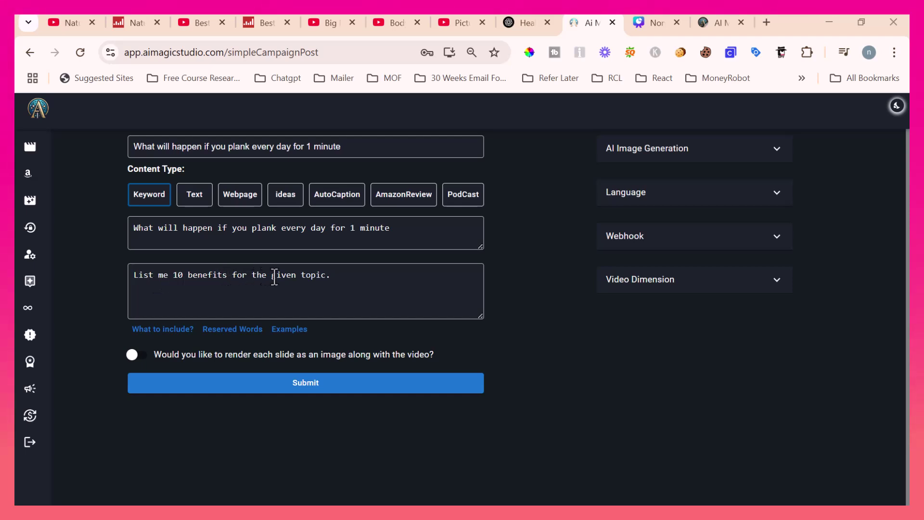
# Expand the AI Image Generation and Language options and set the narration voice to Brian Multilingual.
pyautogui.click(780, 151)
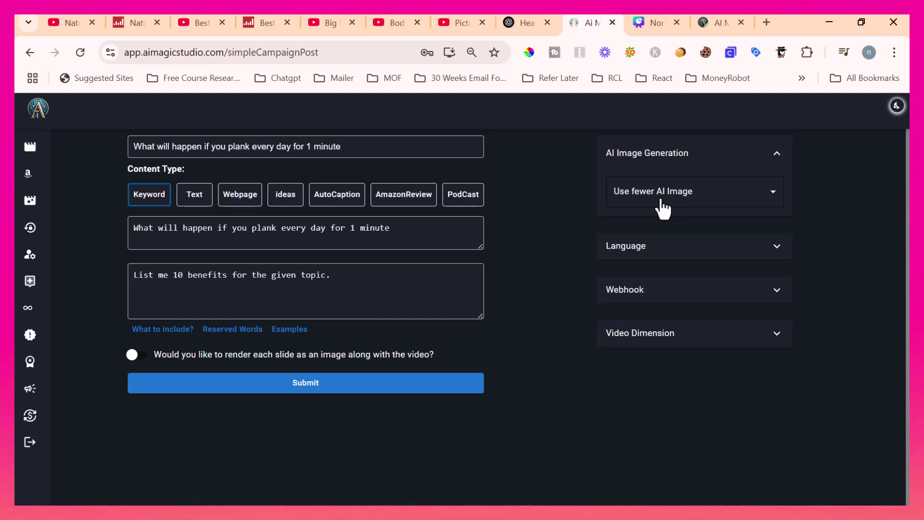
pyautogui.click(777, 247)
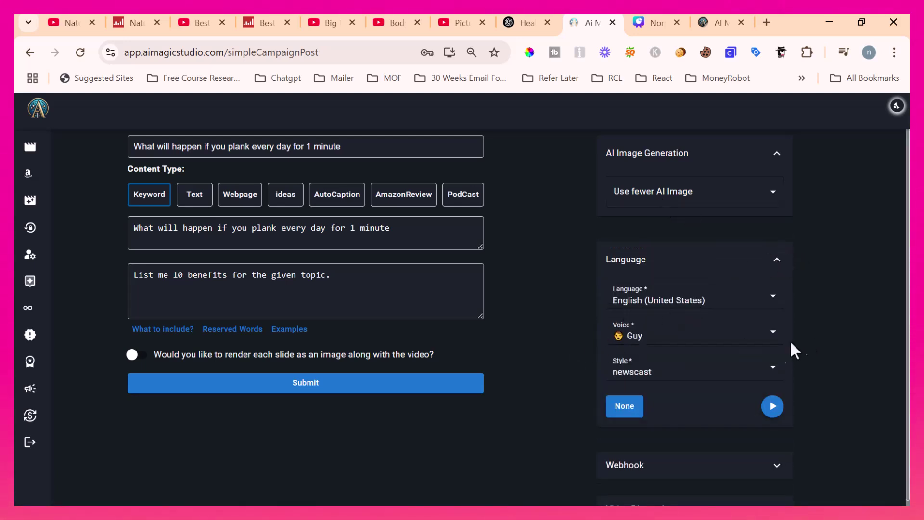
pyautogui.click(782, 477)
pyautogui.scroll(-1, 798, 452)
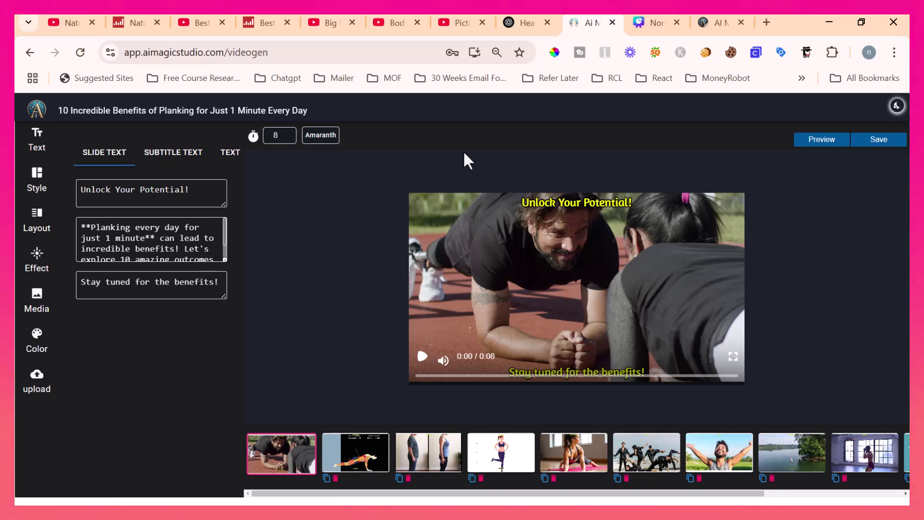
# Build a preview of the planking video once all slide footage has loaded.
pyautogui.click(822, 140)
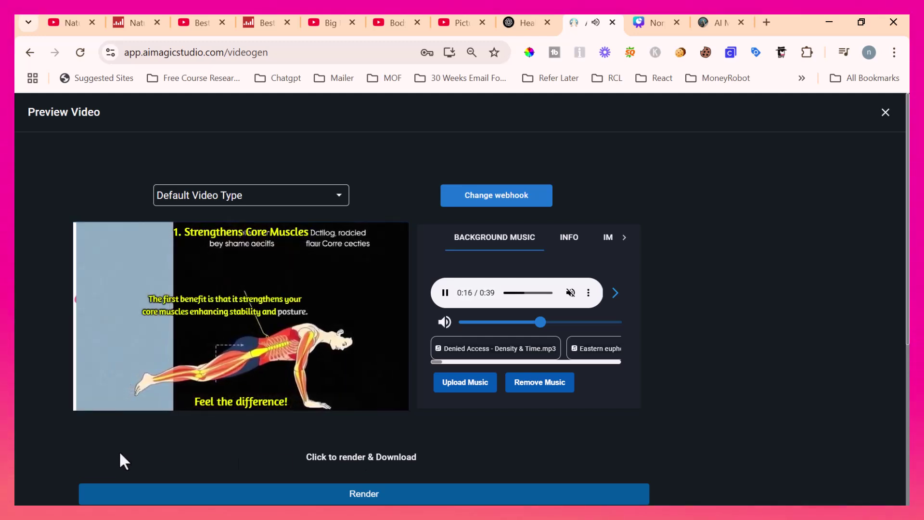
# Pause the planking preview on the Strengthens Core Muscles slide.
pyautogui.click(85, 386)
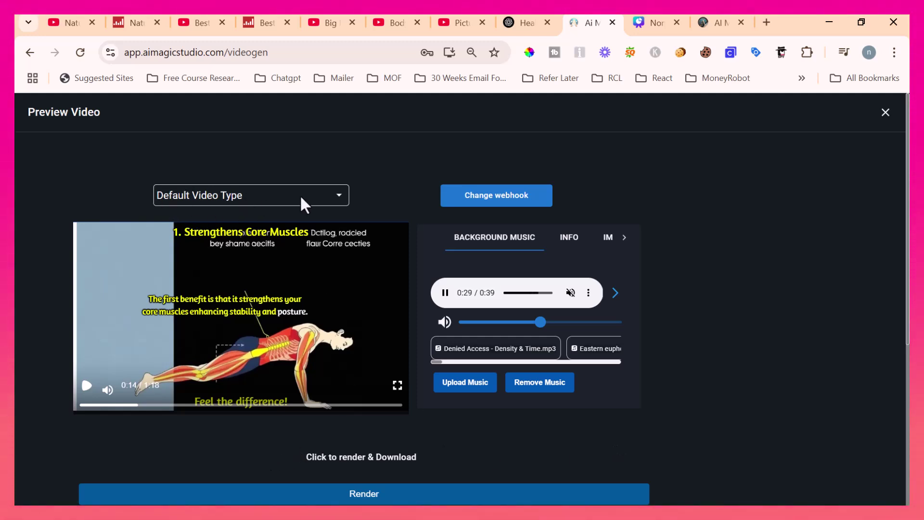
# Switch the preview to square Instagram Post format and play it from the start to 0:05.
pyautogui.click(339, 193)
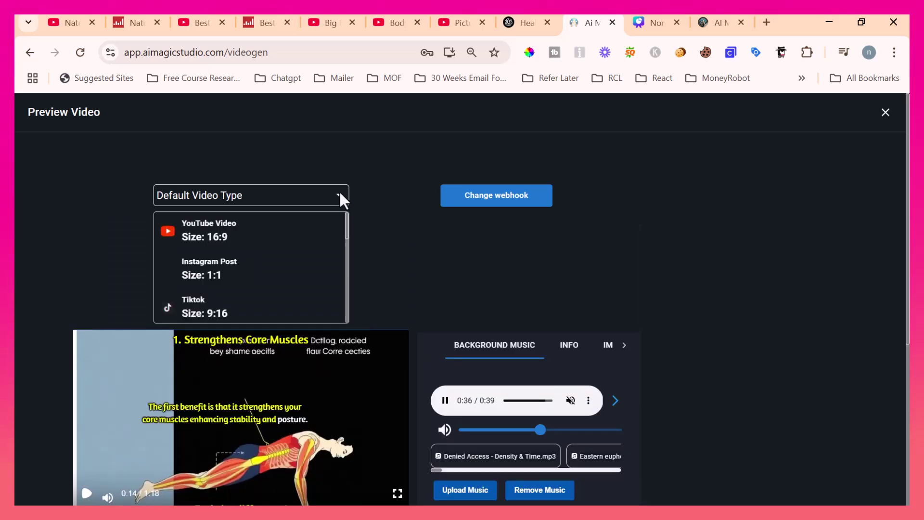
pyautogui.click(216, 279)
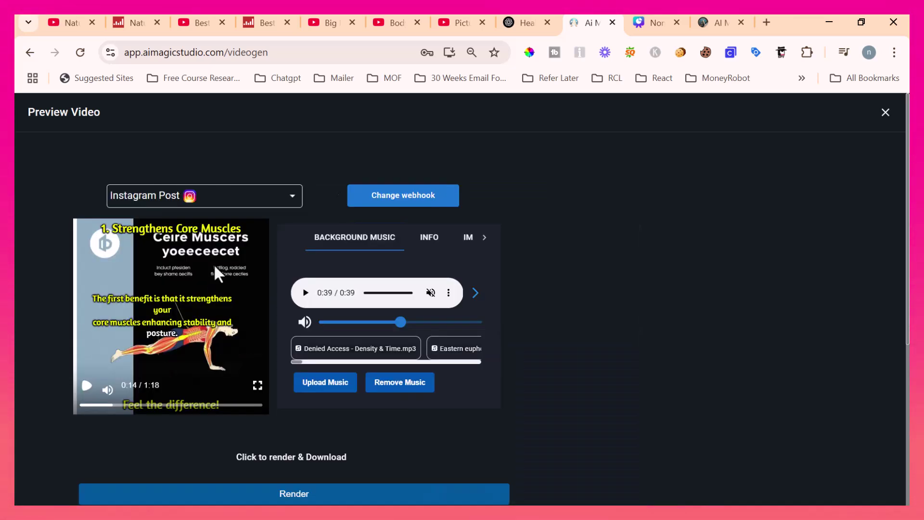
pyautogui.moveTo(103, 409); pyautogui.dragTo(76, 412)
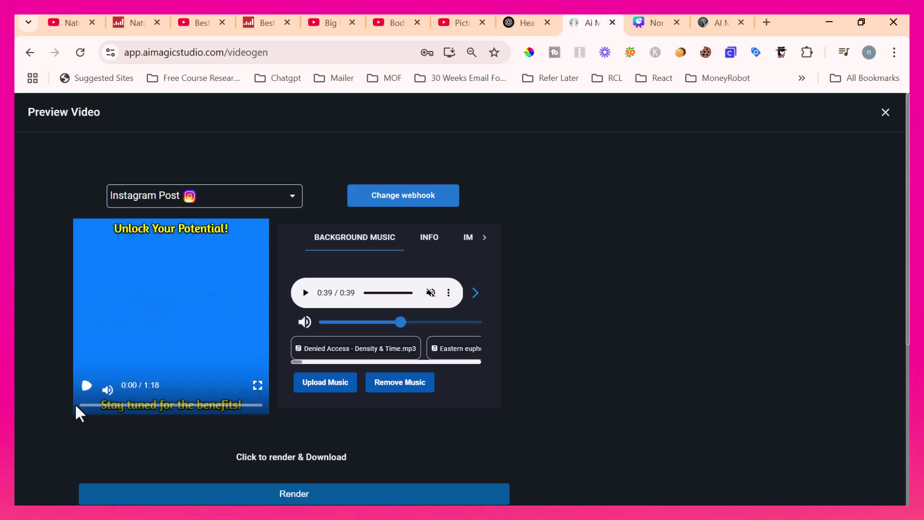
pyautogui.click(88, 388)
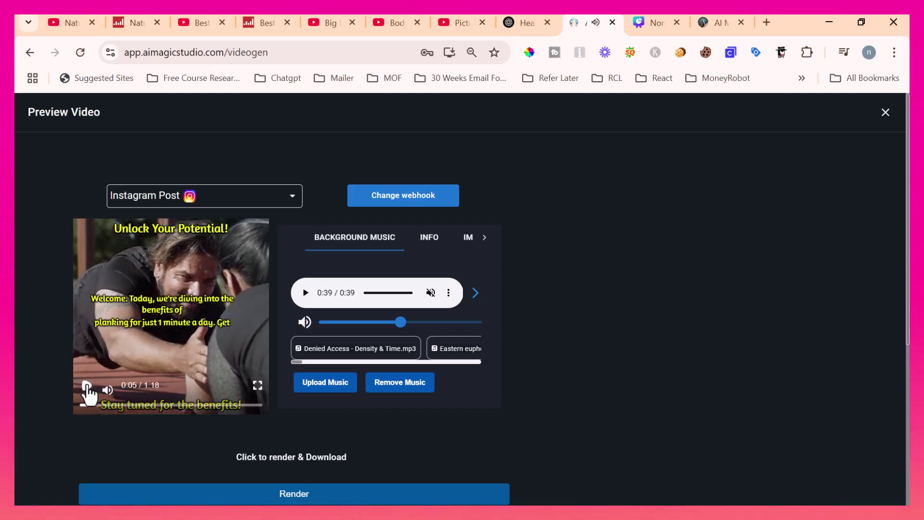
pyautogui.click(86, 385)
# Try the Tiktok 9:16, YouTube shorts and Facebook Post 1:1 formats, then settle on YouTube Video 16:9.
pyautogui.click(287, 201)
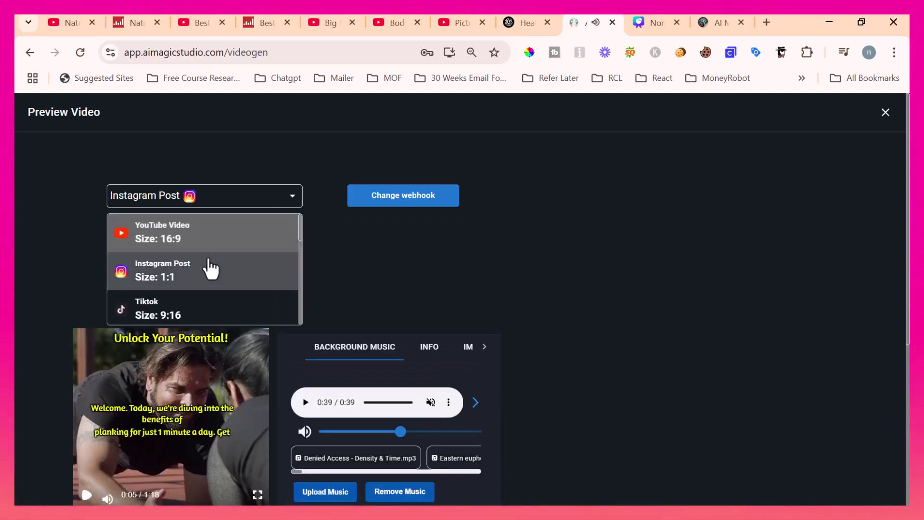
pyautogui.click(159, 318)
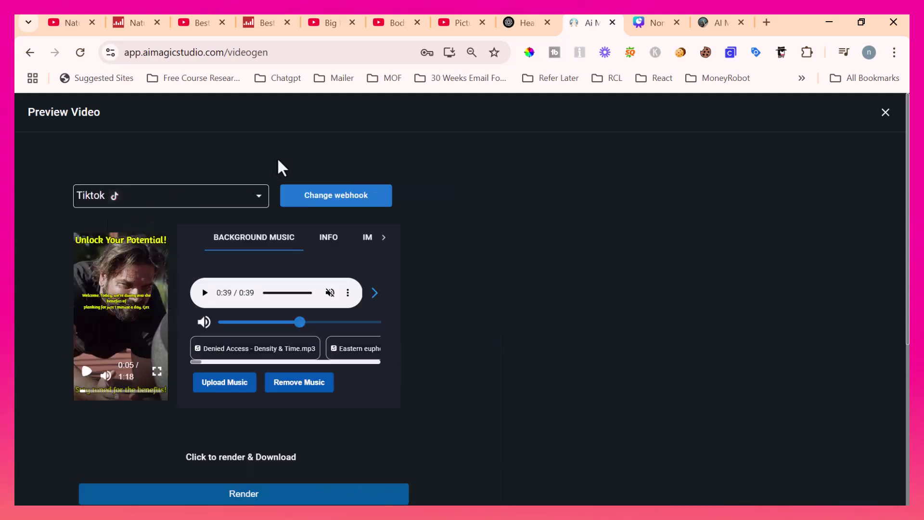
pyautogui.click(255, 197)
pyautogui.scroll(-2, 207, 279)
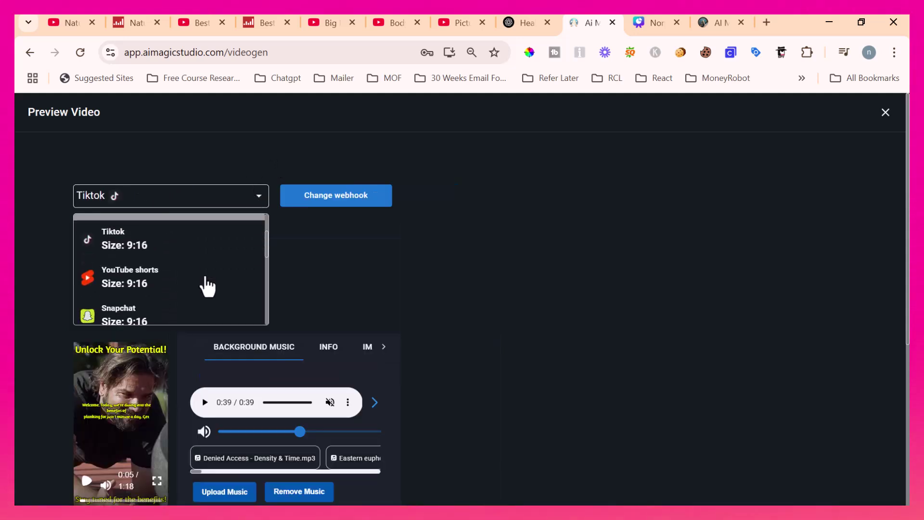
pyautogui.click(167, 280)
pyautogui.click(255, 195)
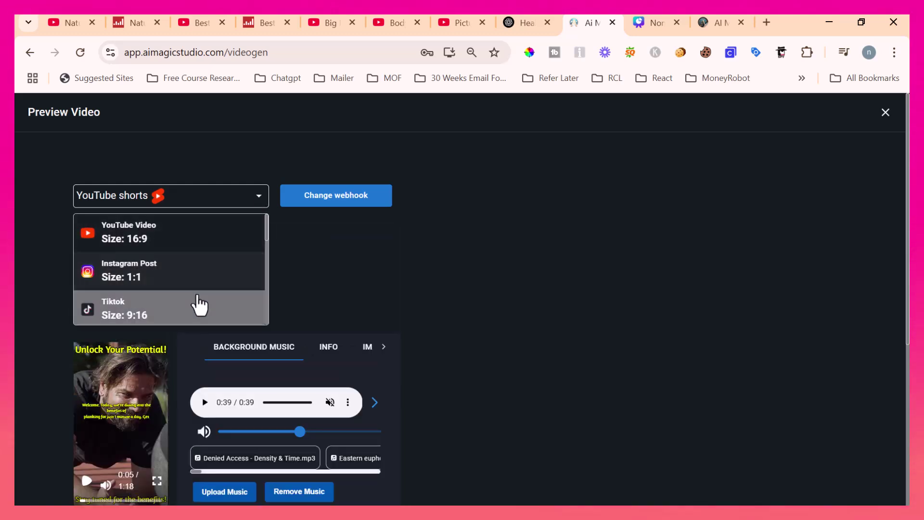
pyautogui.scroll(-2, 195, 304)
pyautogui.scroll(-5, 187, 303)
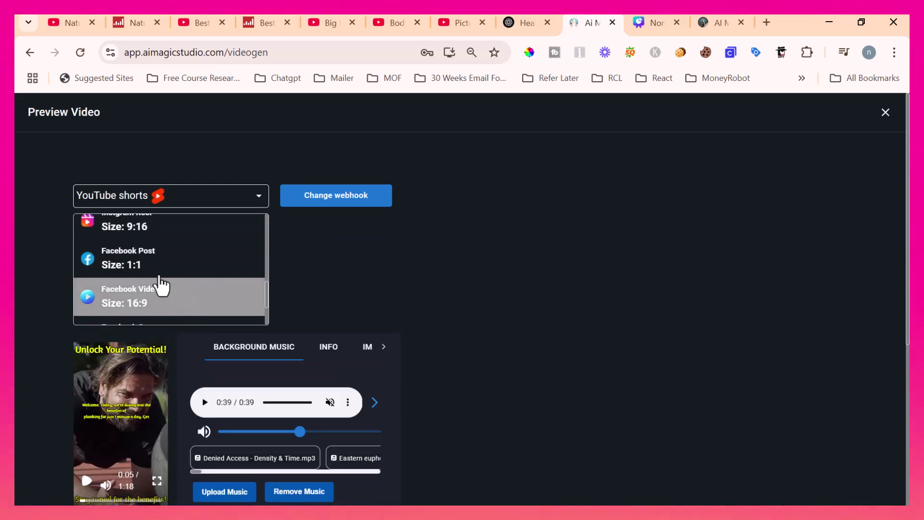
pyautogui.click(144, 270)
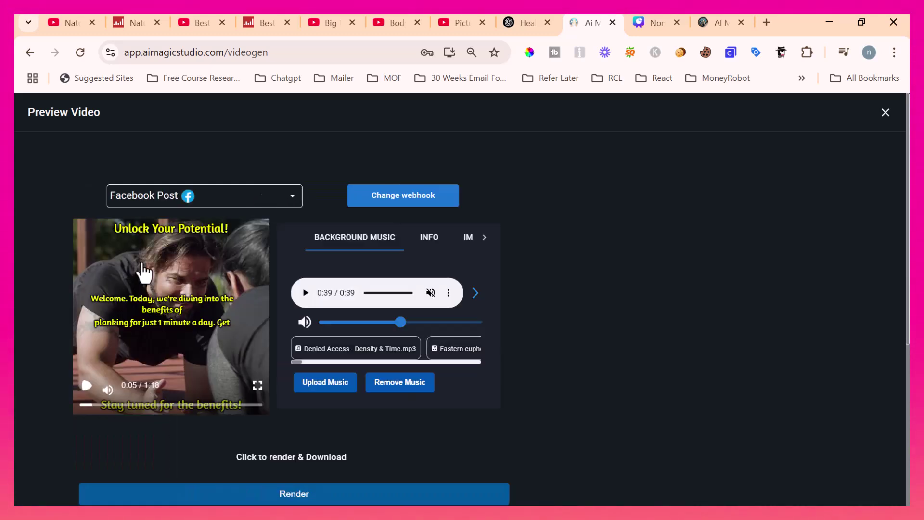
pyautogui.click(229, 205)
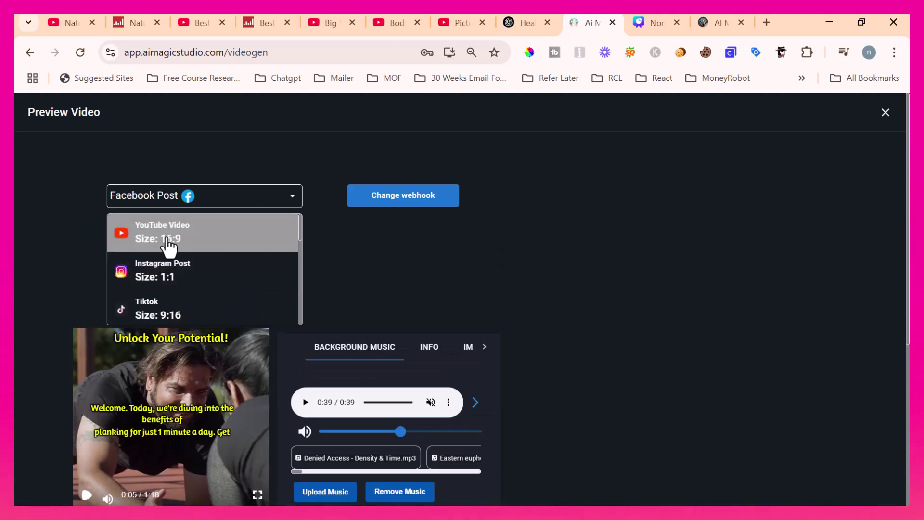
pyautogui.click(174, 241)
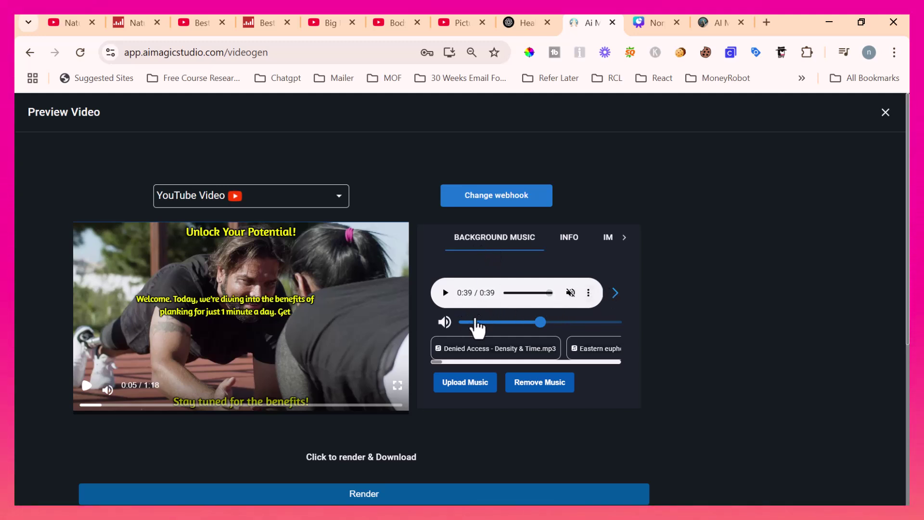
pyautogui.moveTo(439, 364); pyautogui.dragTo(606, 365)
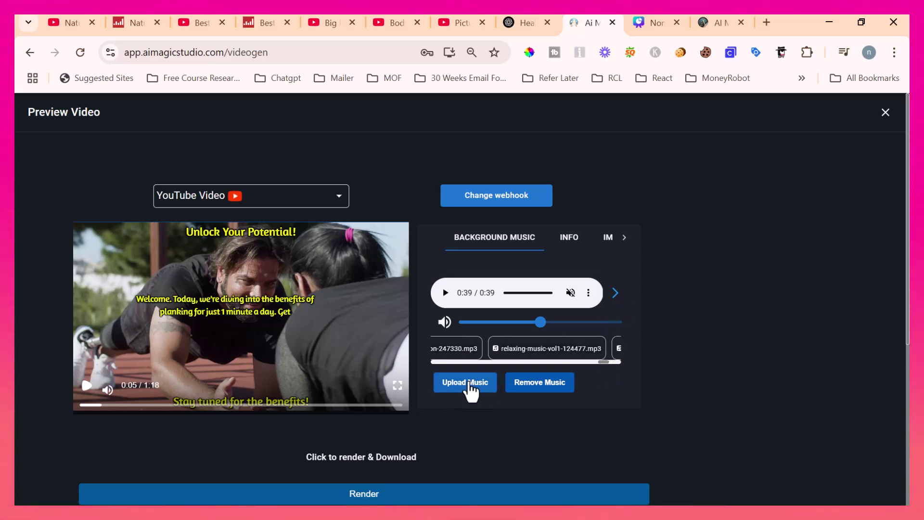
# Show the video's INFO tab and scroll through its title and generated description.
pyautogui.click(569, 241)
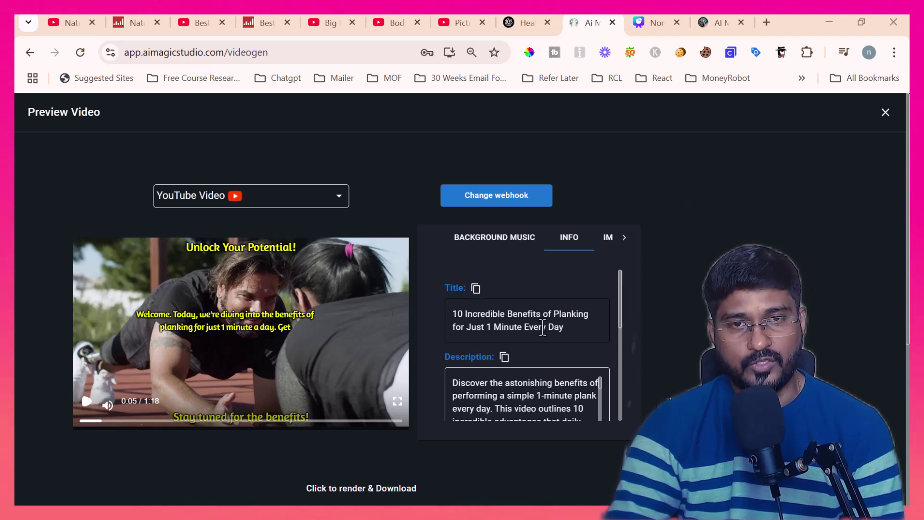
pyautogui.moveTo(619, 288)
pyautogui.mouseDown()
pyautogui.moveTo(619, 392)
pyautogui.moveTo(621, 296)
pyautogui.mouseUp()
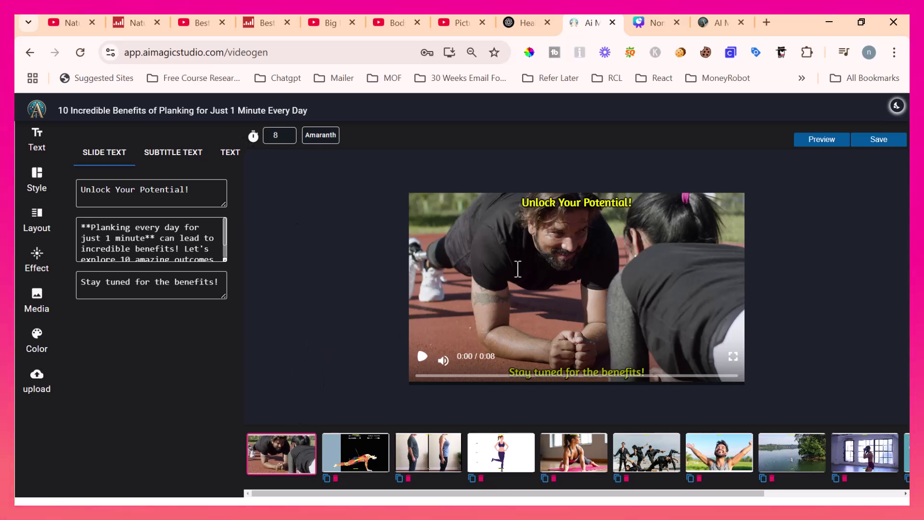
# Look through slides 2 to 5, from Strengthens Core Muscles to Improves Balance and Stability, then return to slide 1.
pyautogui.click(366, 459)
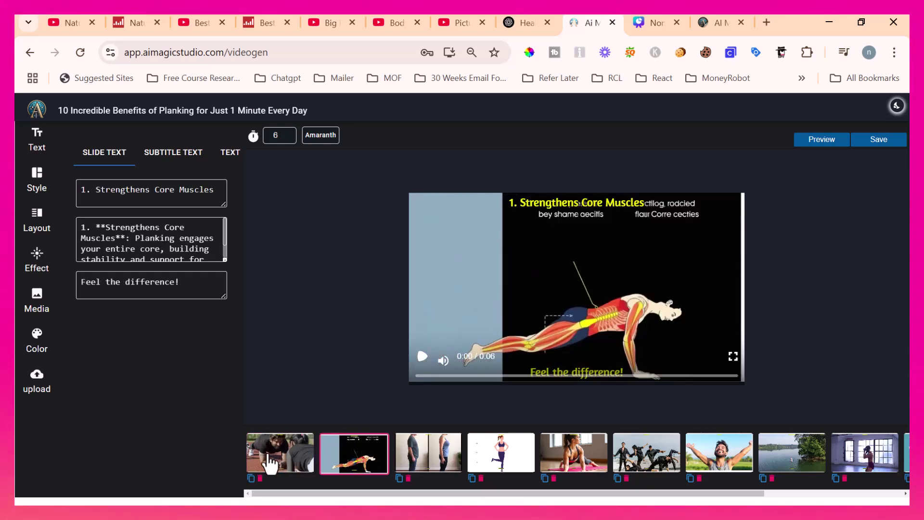
pyautogui.click(437, 466)
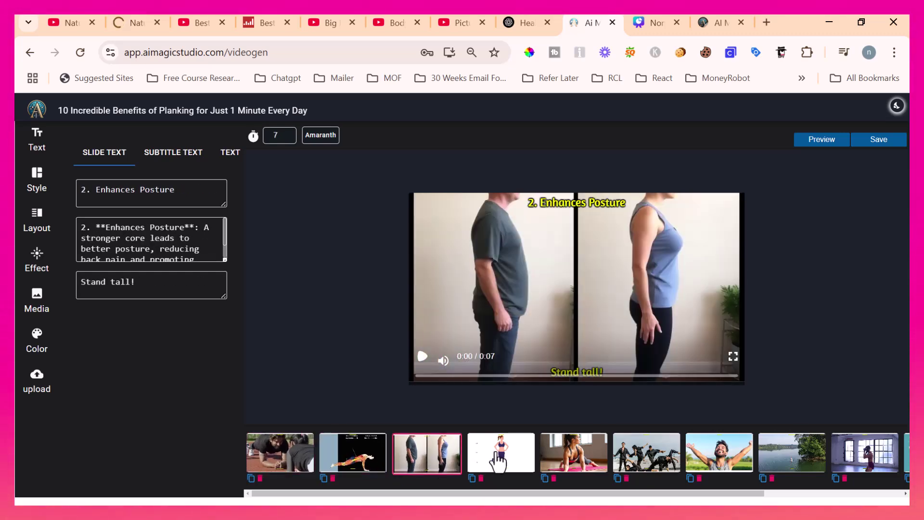
pyautogui.click(525, 459)
pyautogui.click(589, 461)
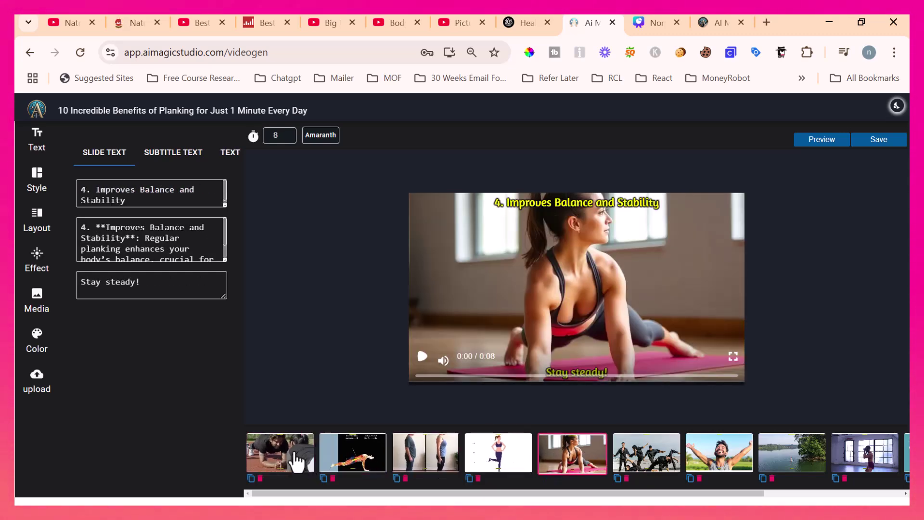
pyautogui.click(274, 461)
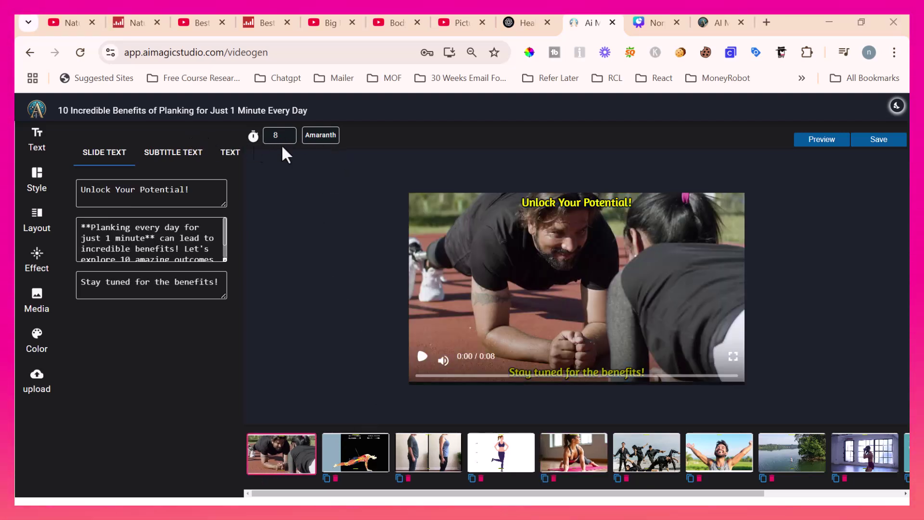
# Switch the caption font from Amaranth to Alfa Slab One and apply it to all slides.
pyautogui.click(320, 137)
pyautogui.scroll(-3, 116, 269)
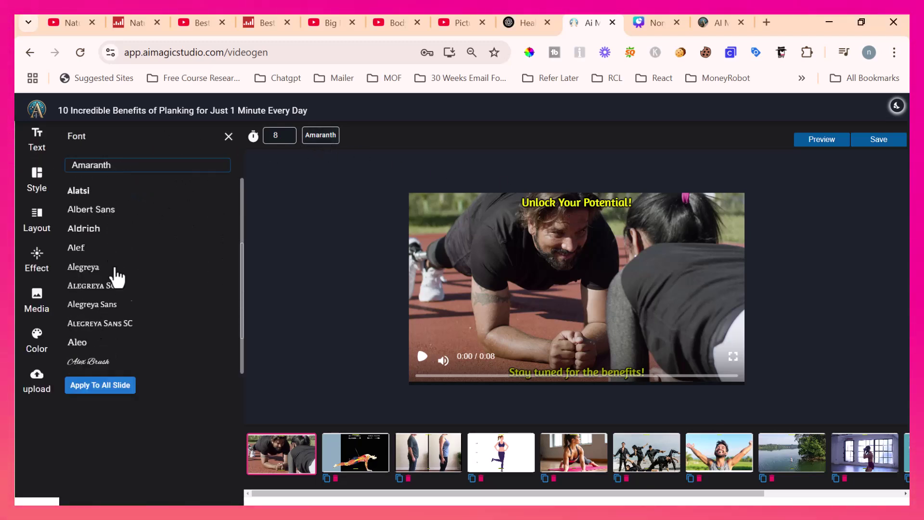
pyautogui.scroll(-3, 118, 277)
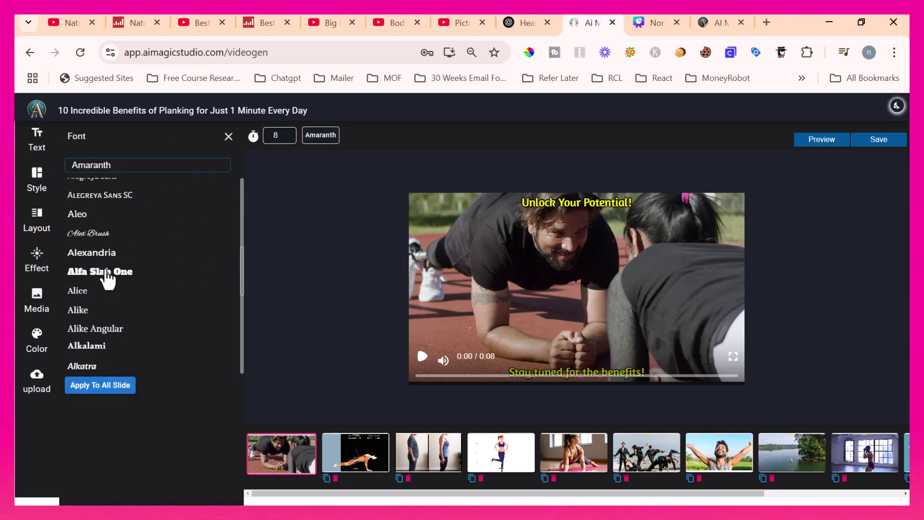
pyautogui.click(107, 272)
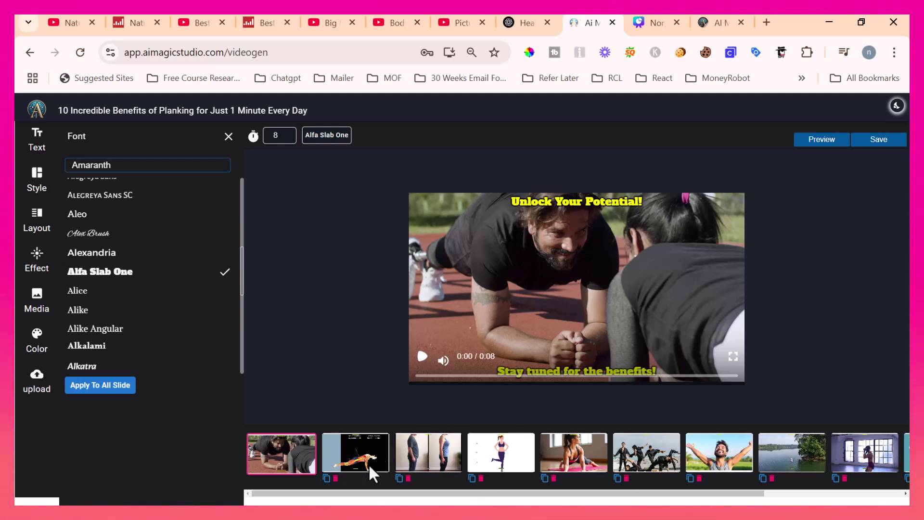
pyautogui.click(356, 452)
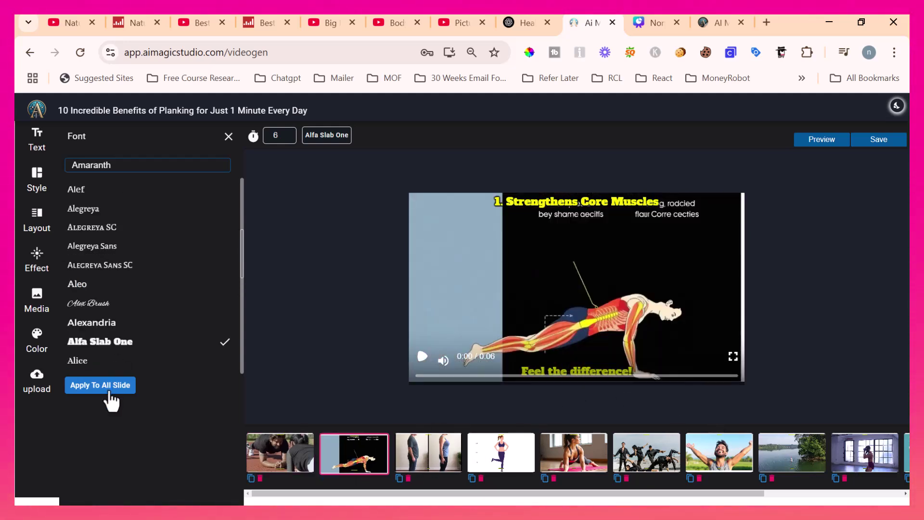
pyautogui.click(102, 388)
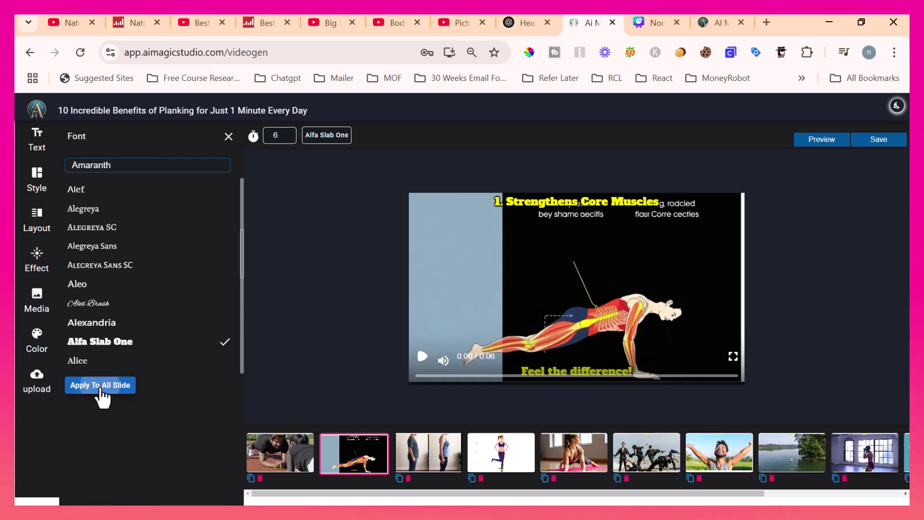
pyautogui.click(421, 460)
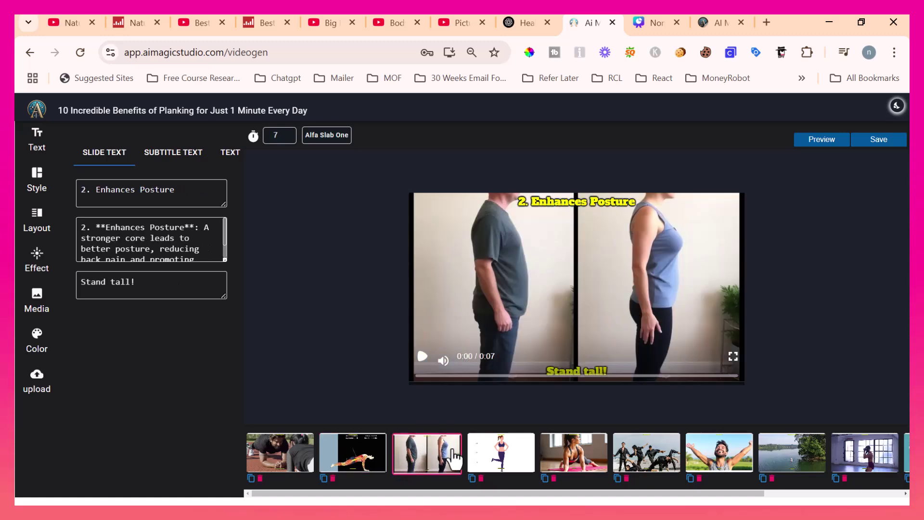
# Go to the 6. Enhances Mood slide's text, keeping its header '6. Enhances Mood' unchanged.
pyautogui.click(503, 461)
pyautogui.click(575, 460)
pyautogui.click(718, 460)
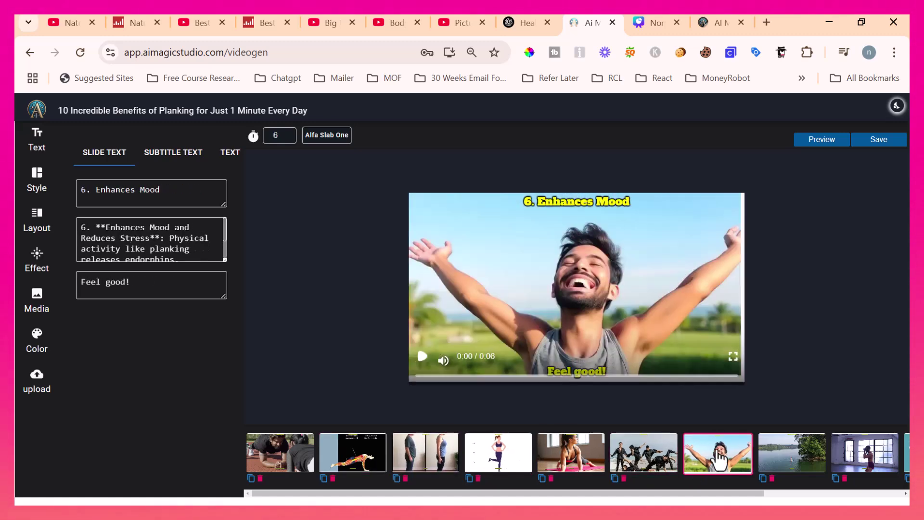
pyautogui.click(33, 140)
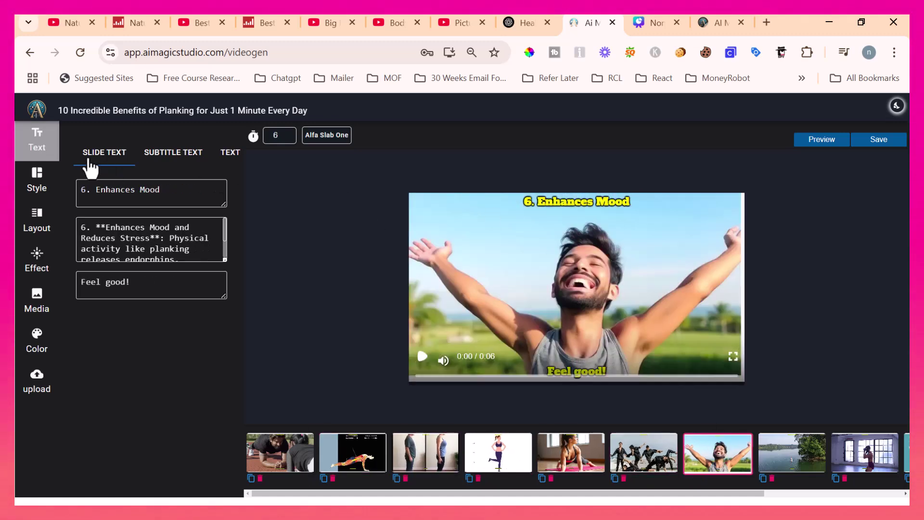
pyautogui.click(174, 194)
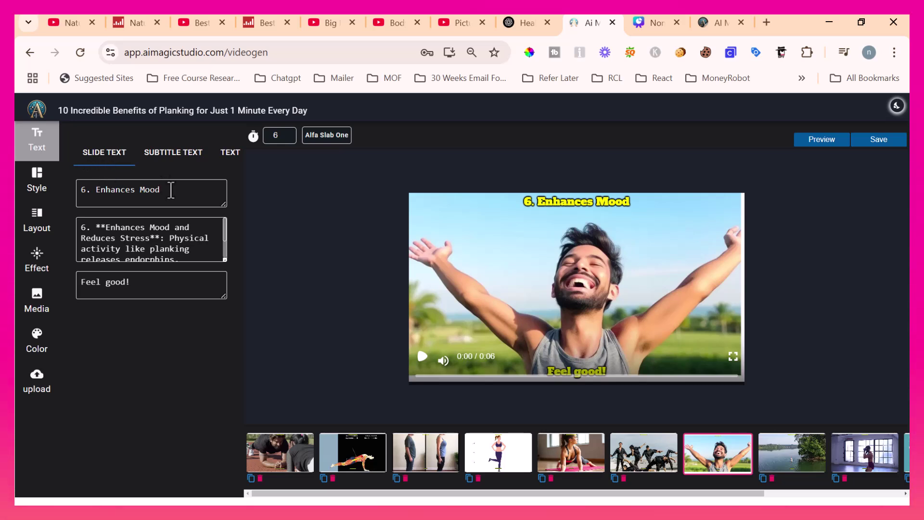
pyautogui.moveTo(174, 194); pyautogui.dragTo(75, 199)
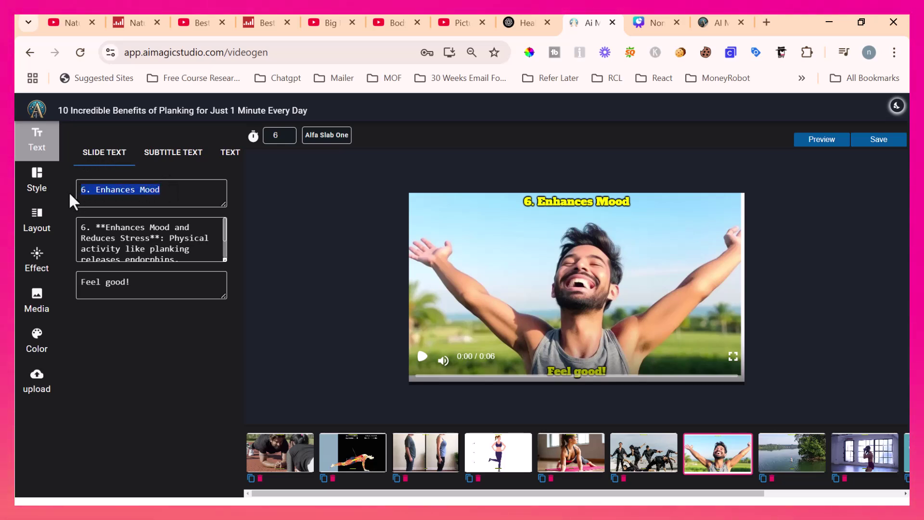
pyautogui.press('BackSpace')
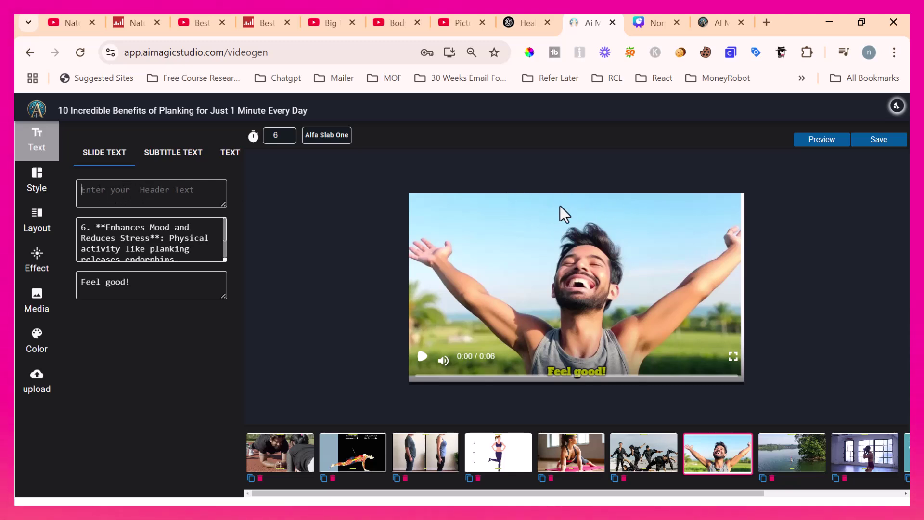
pyautogui.hotkey('ctrl', 'z')
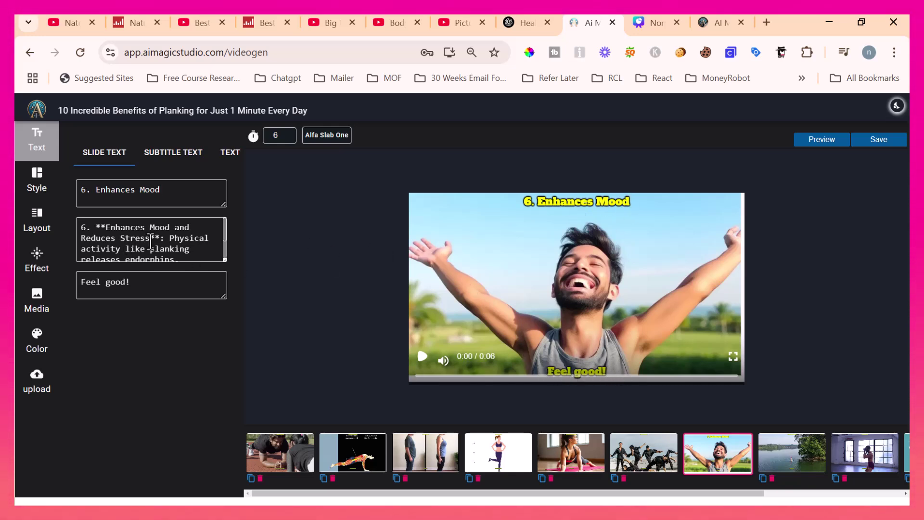
# Replace the slide's body text with the pasted endorphins paragraph.
pyautogui.click(143, 244)
pyautogui.hotkey('ctrl', 'a')
pyautogui.press('BackSpace')
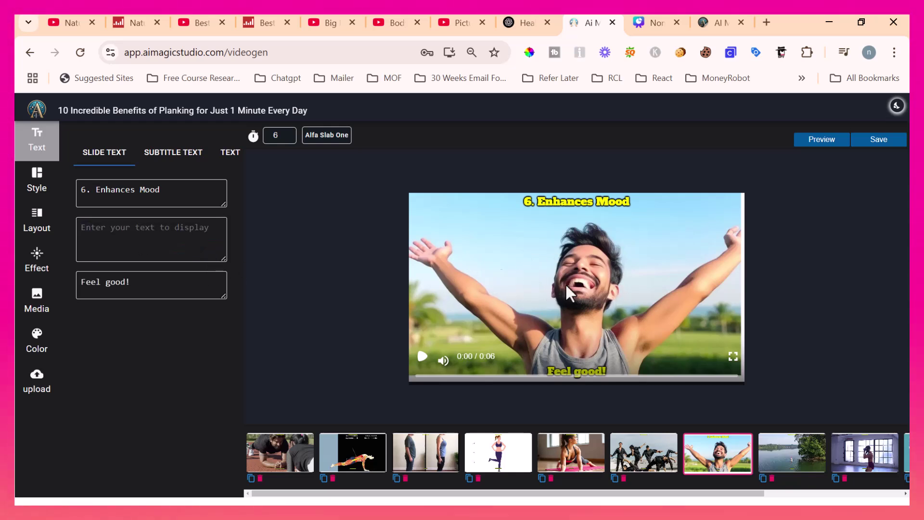
pyautogui.hotkey('ctrl', 'v')
pyautogui.click(224, 157)
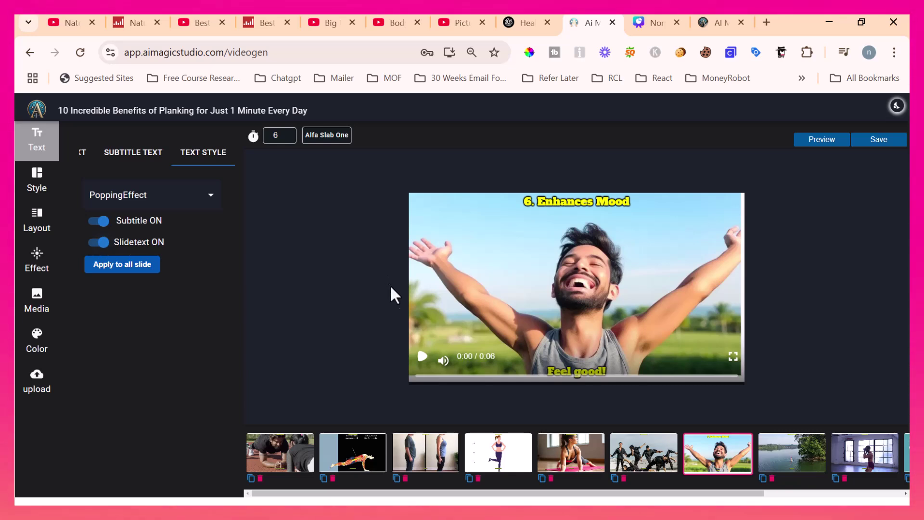
# Turn Slidetext off and keep Subtitle on for the Enhances Mood slide, checking the preview.
pyautogui.click(422, 357)
pyautogui.click(422, 357)
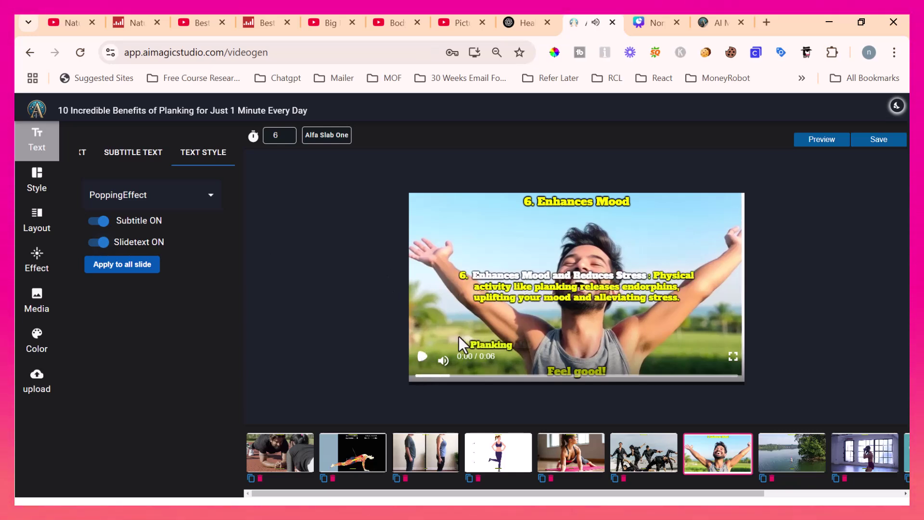
pyautogui.click(422, 359)
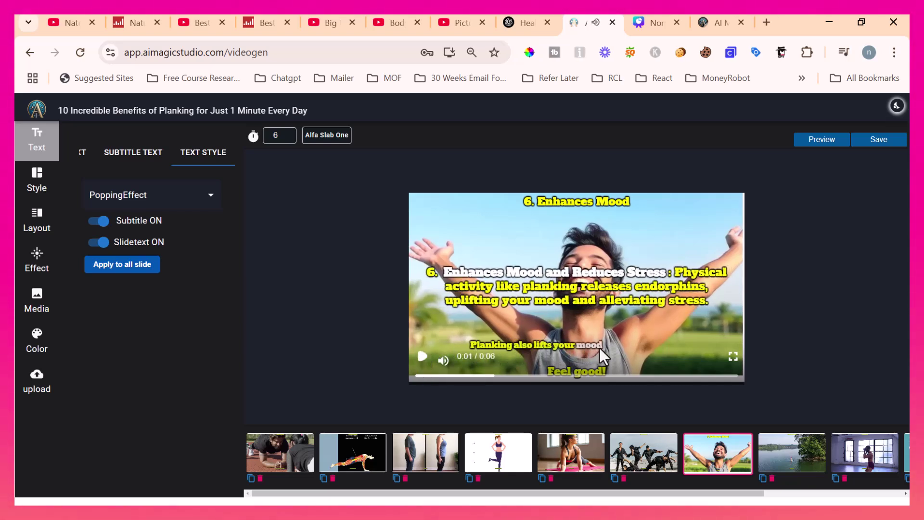
pyautogui.click(96, 223)
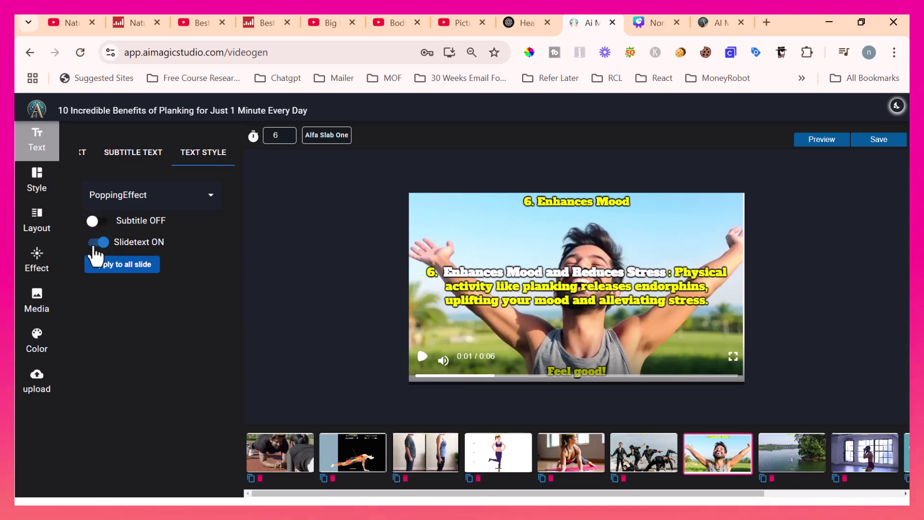
pyautogui.click(97, 255)
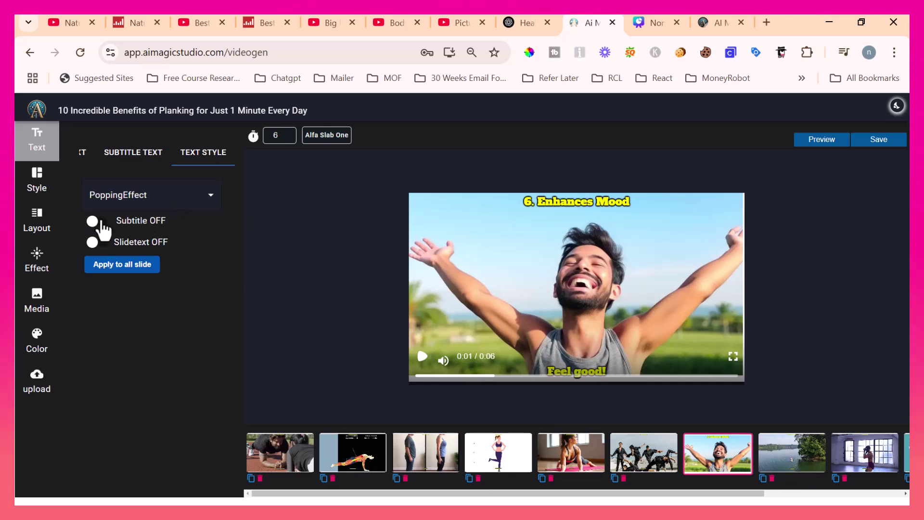
pyautogui.click(99, 221)
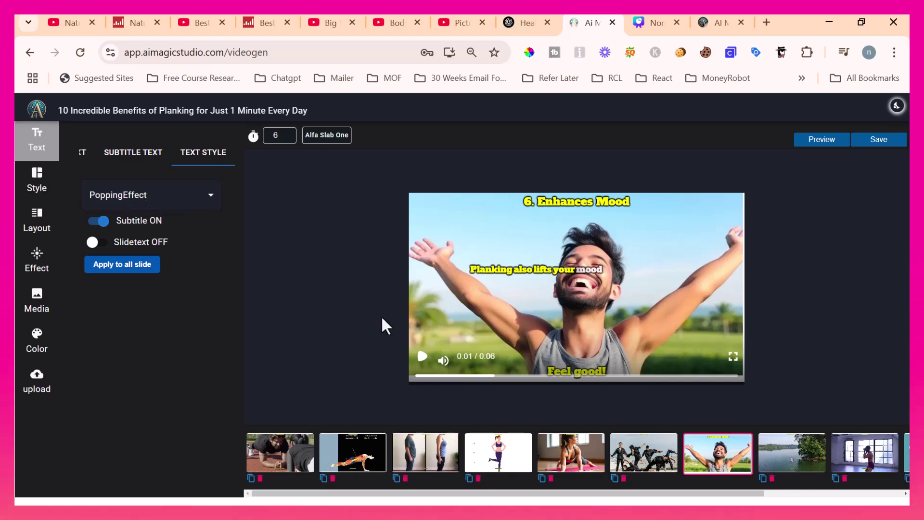
pyautogui.click(422, 356)
# Set the caption effect to NeonCaption and preview the neon captions.
pyautogui.click(211, 198)
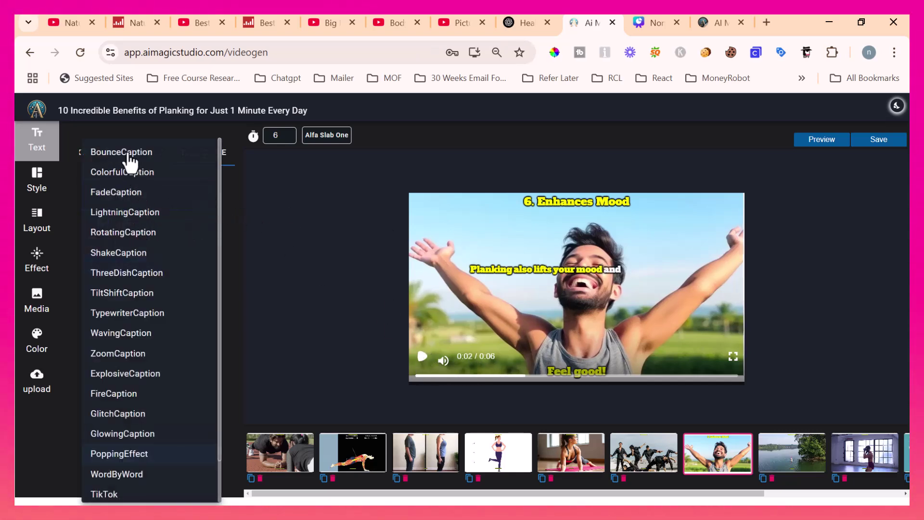
pyautogui.scroll(-1, 127, 217)
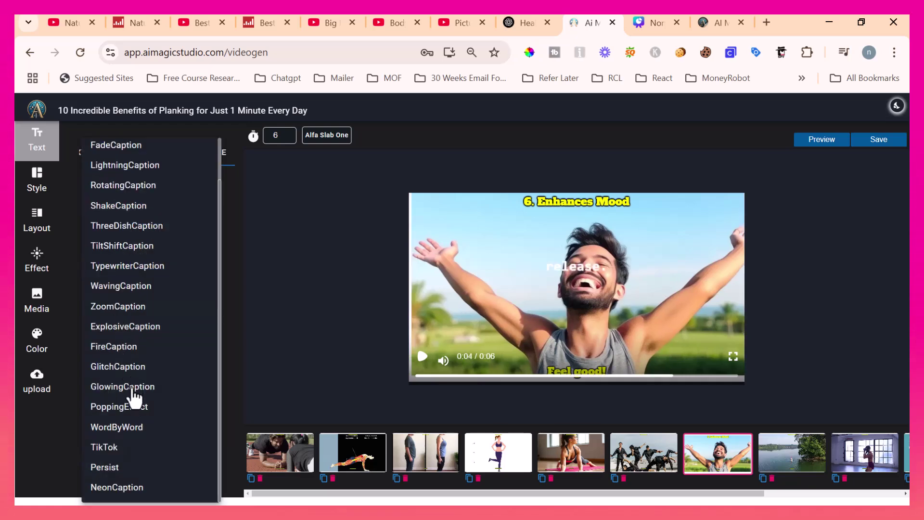
pyautogui.click(123, 488)
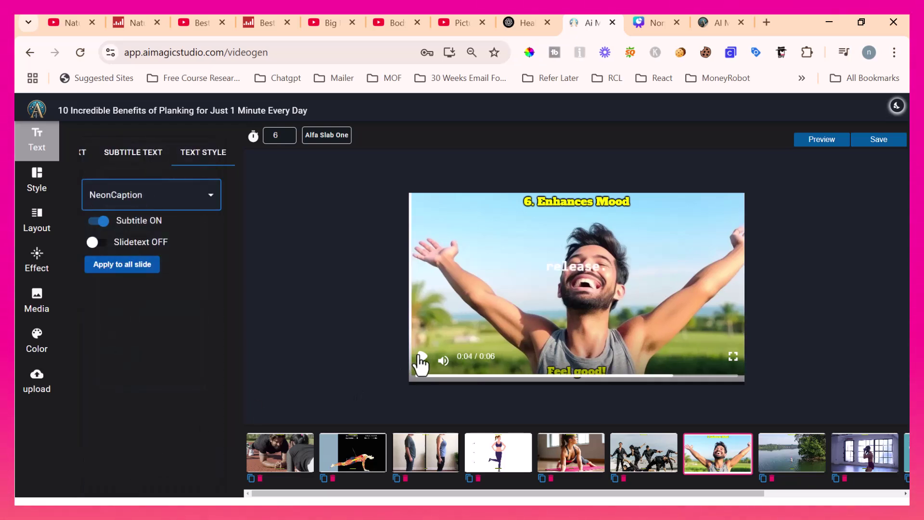
pyautogui.click(422, 359)
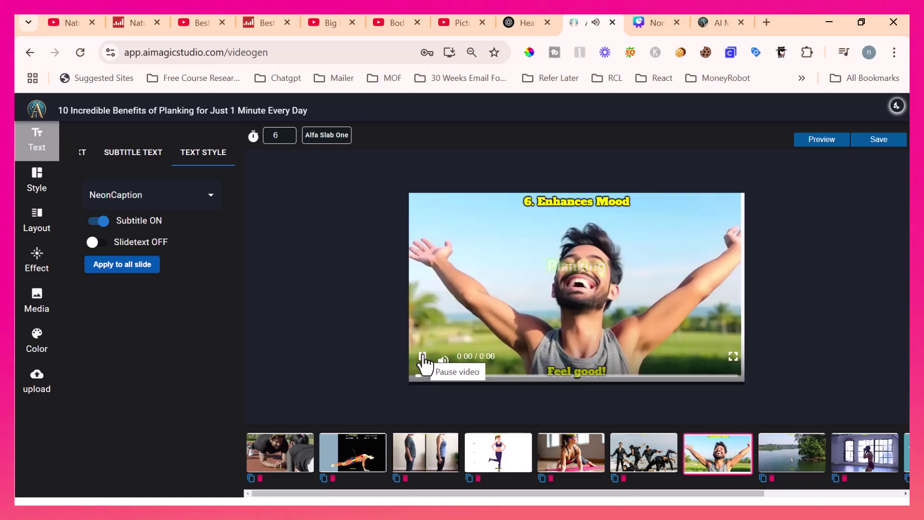
pyautogui.click(422, 359)
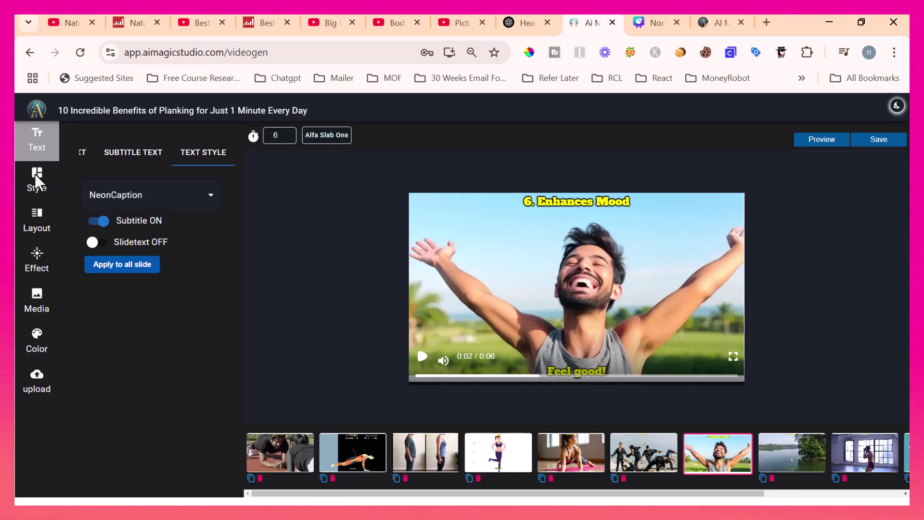
# Try the layouts from Header to Two Rows Top Text, settling on Two Rows Bottom Text.
pyautogui.click(37, 219)
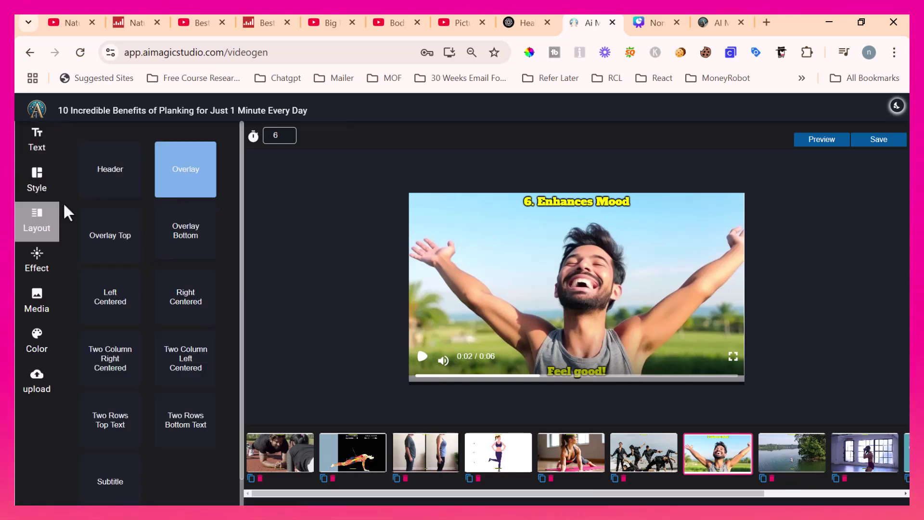
pyautogui.click(422, 357)
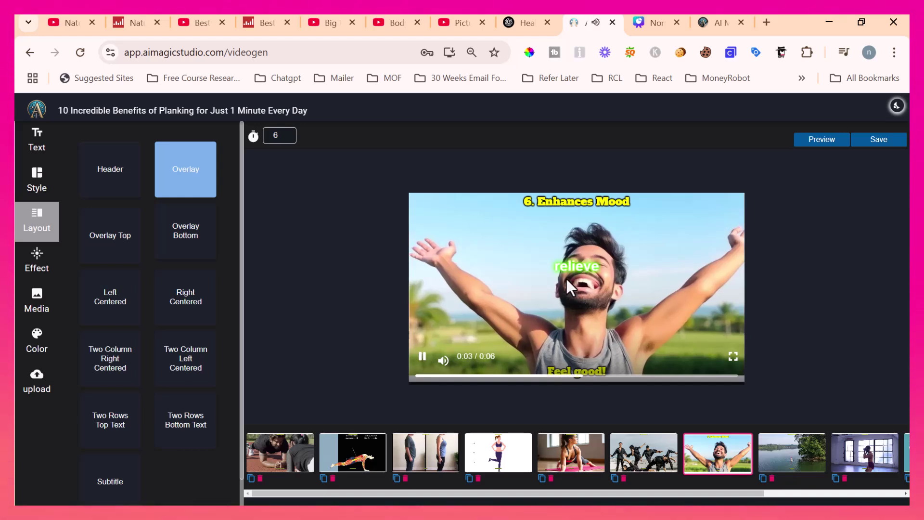
pyautogui.click(114, 189)
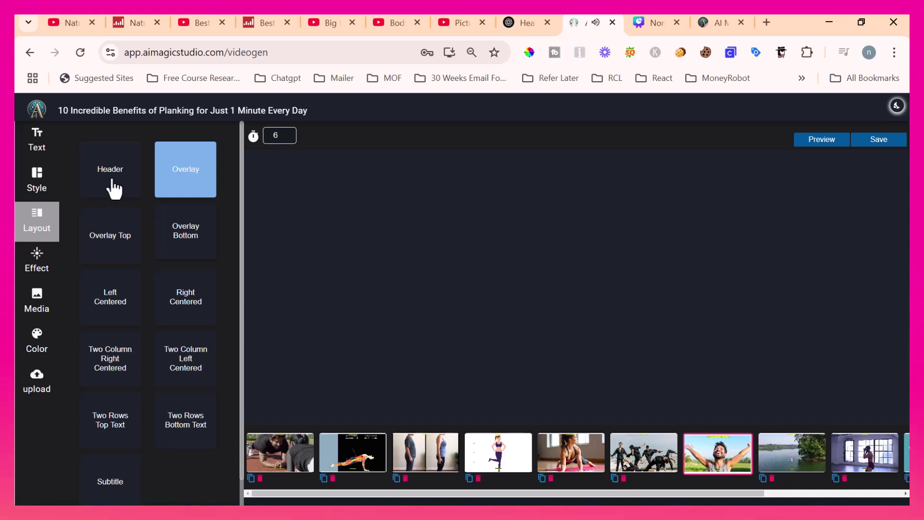
pyautogui.click(114, 242)
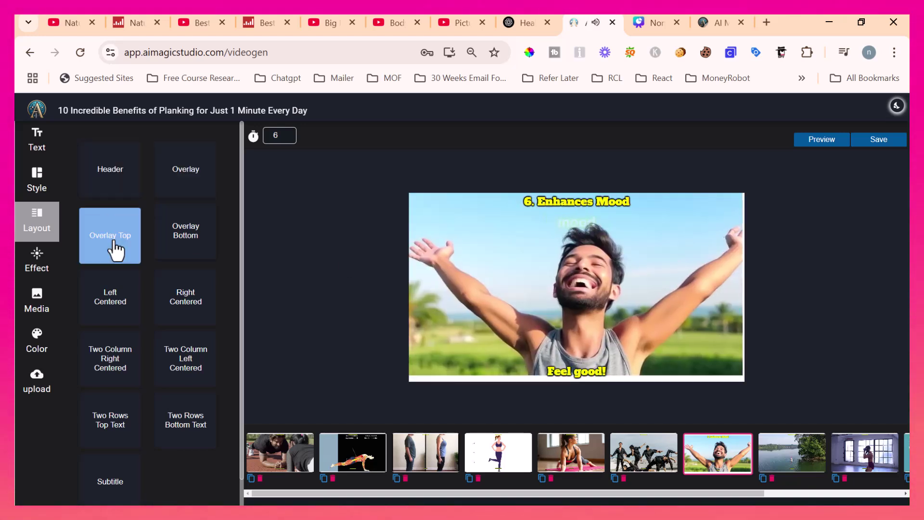
pyautogui.click(181, 239)
pyautogui.click(117, 299)
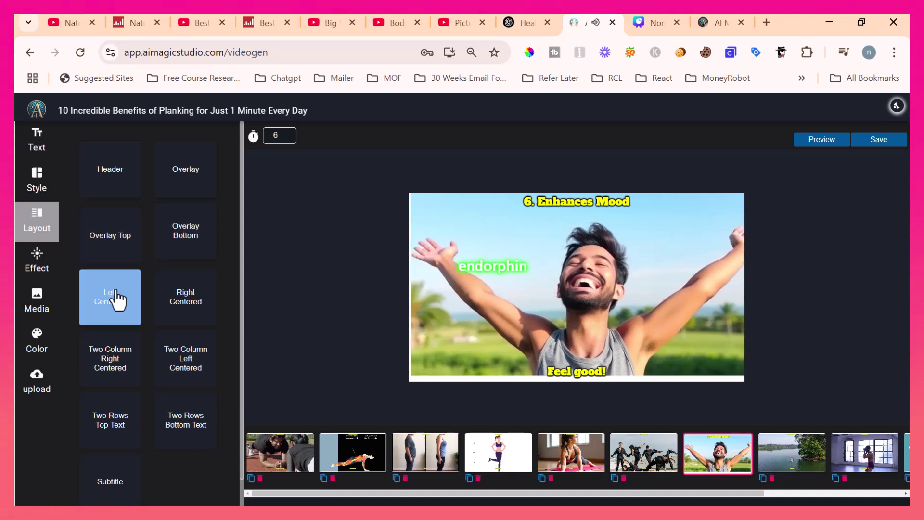
pyautogui.click(191, 302)
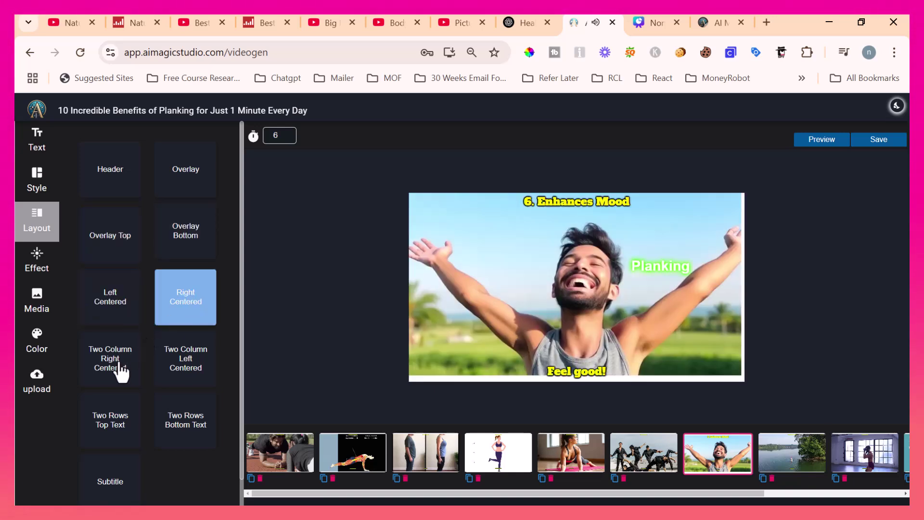
pyautogui.click(118, 368)
pyautogui.click(183, 373)
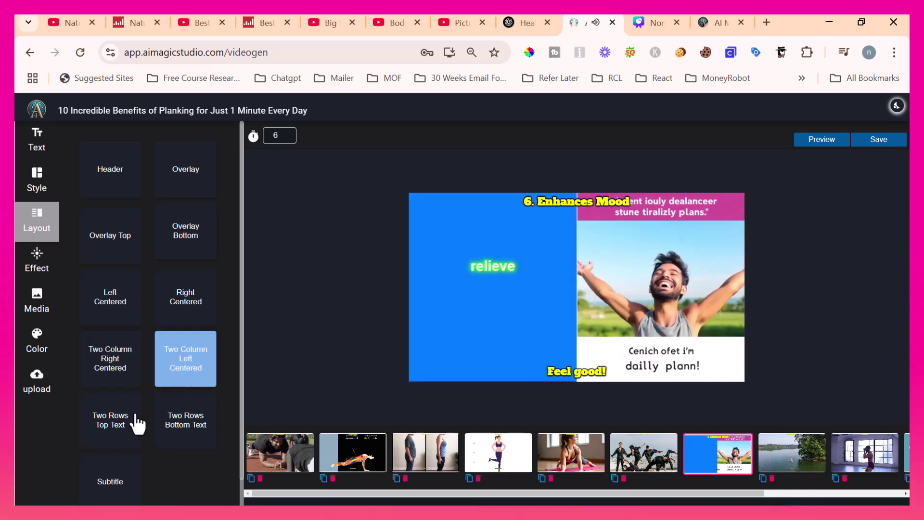
pyautogui.click(119, 428)
pyautogui.click(169, 427)
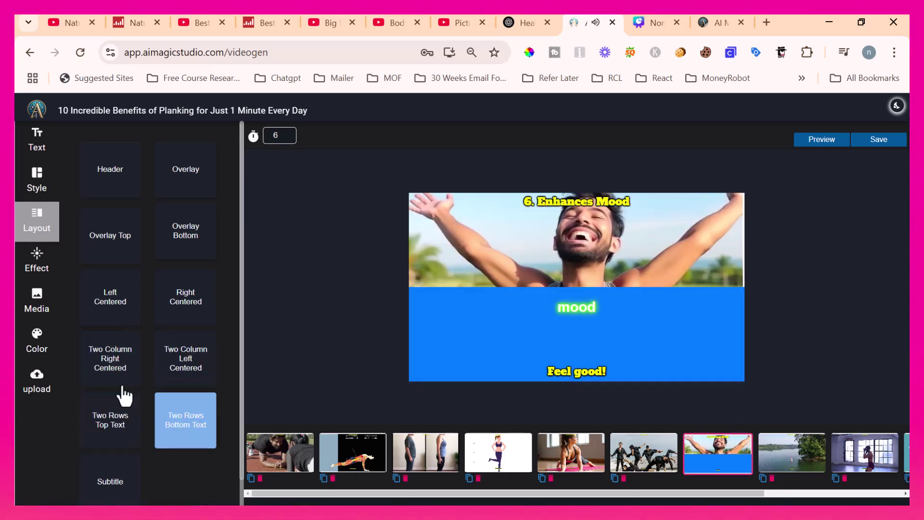
pyautogui.moveTo(425, 354)
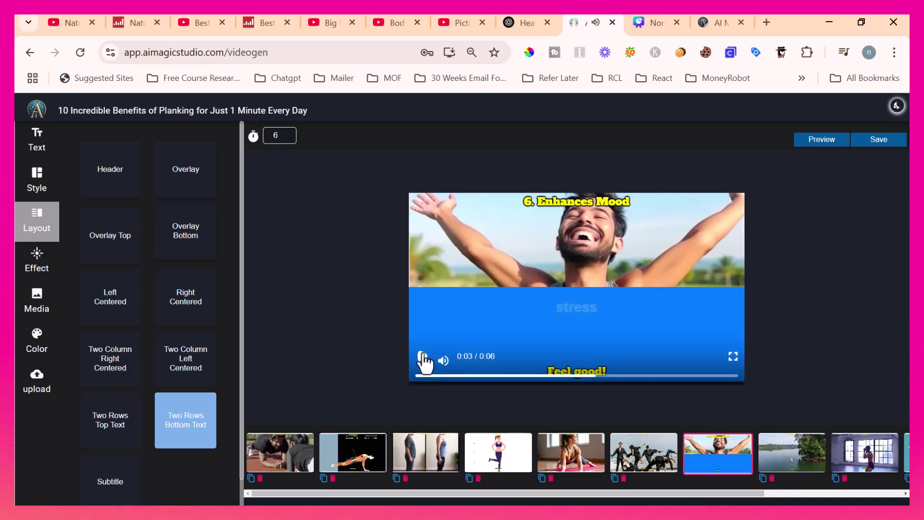
# On the Unlock Your Potential slide, turn Slidetext on and Subtitle off.
pyautogui.click(40, 262)
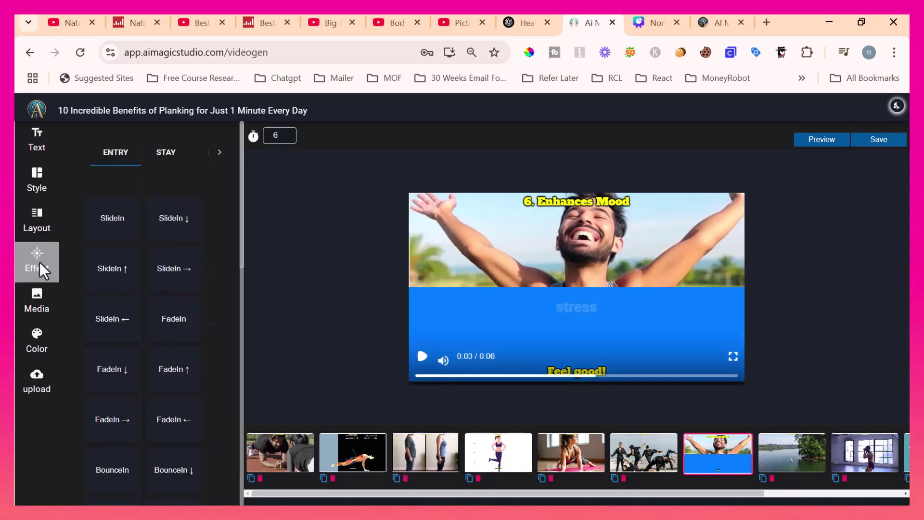
pyautogui.click(284, 464)
pyautogui.click(35, 141)
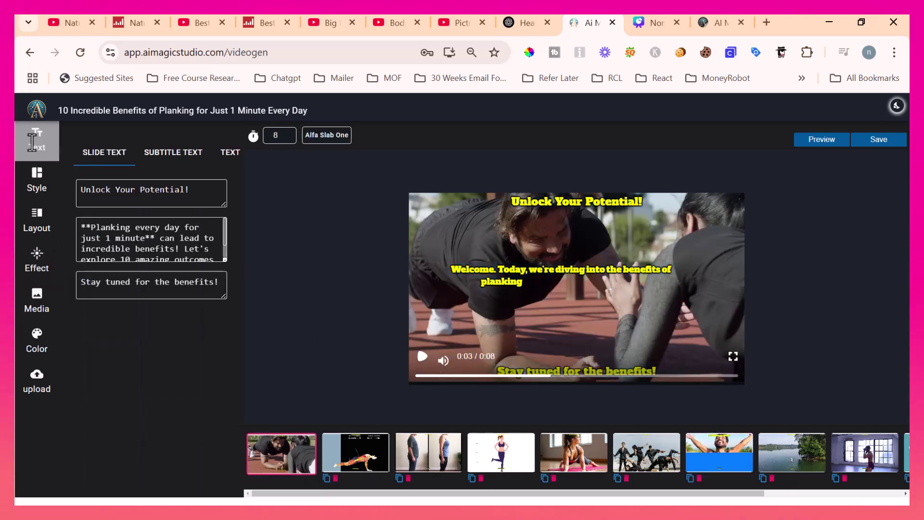
pyautogui.click(220, 153)
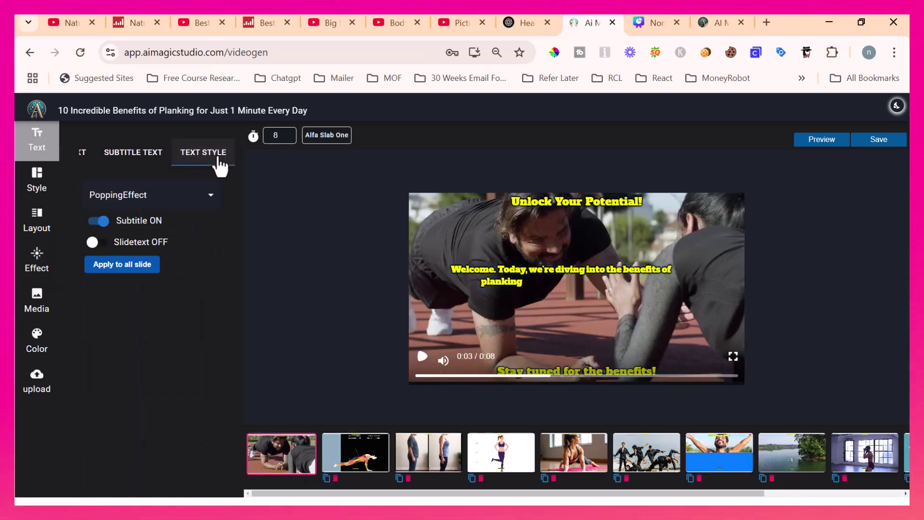
pyautogui.click(97, 242)
pyautogui.click(95, 222)
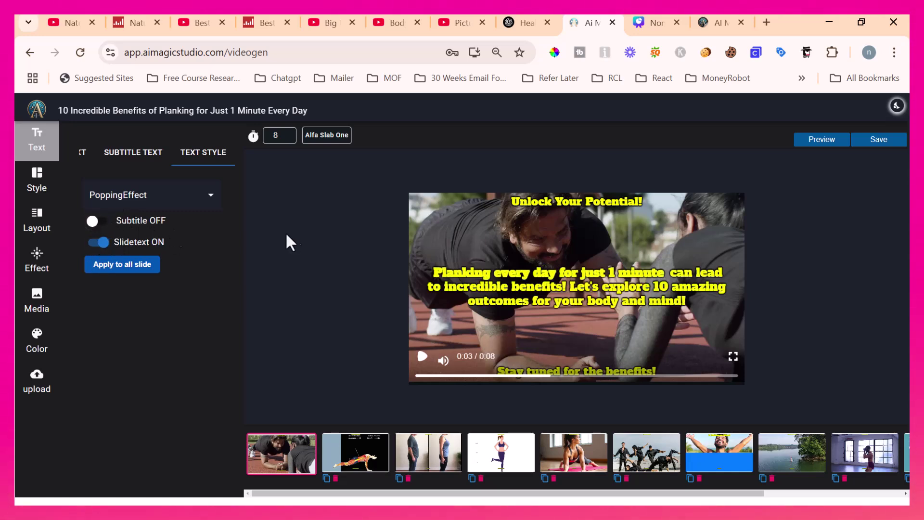
pyautogui.click(37, 255)
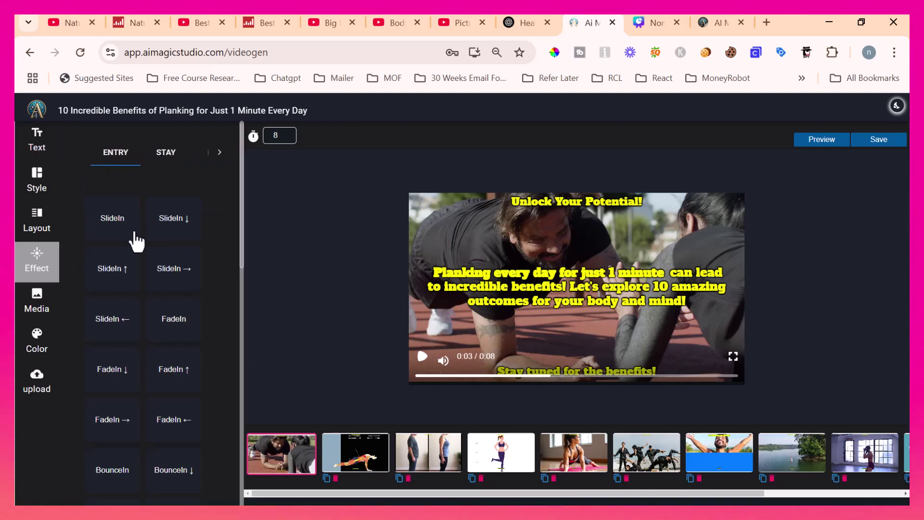
# Give the opening slide the RotateIn ↑→ entry effect and check it in the preview.
pyautogui.scroll(-9, 129, 312)
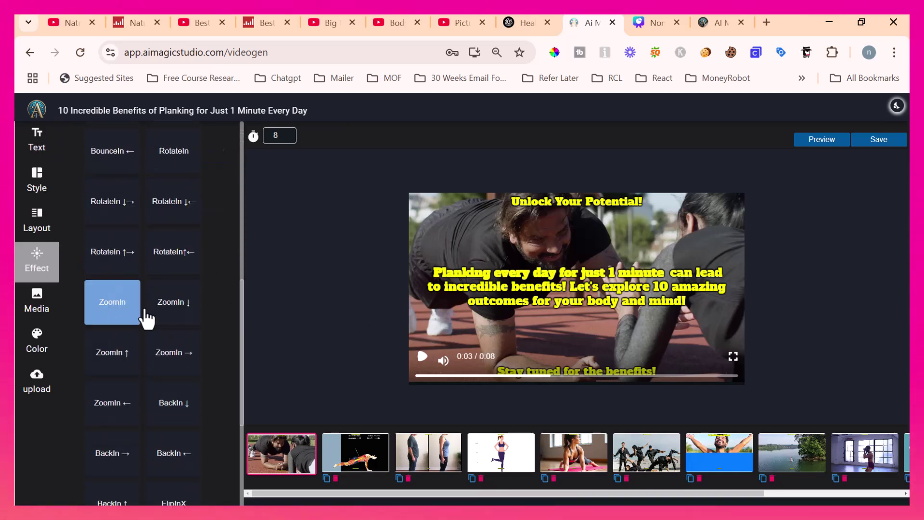
pyautogui.click(428, 376)
pyautogui.click(422, 356)
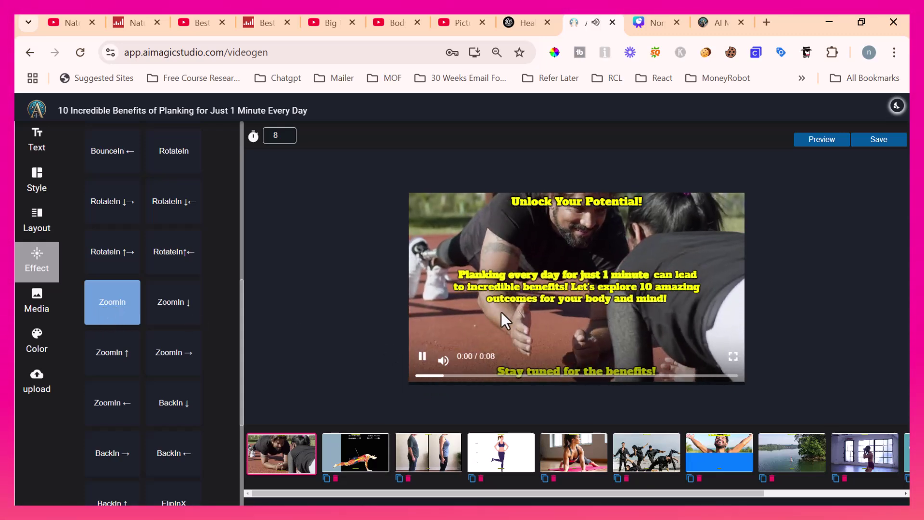
pyautogui.click(422, 357)
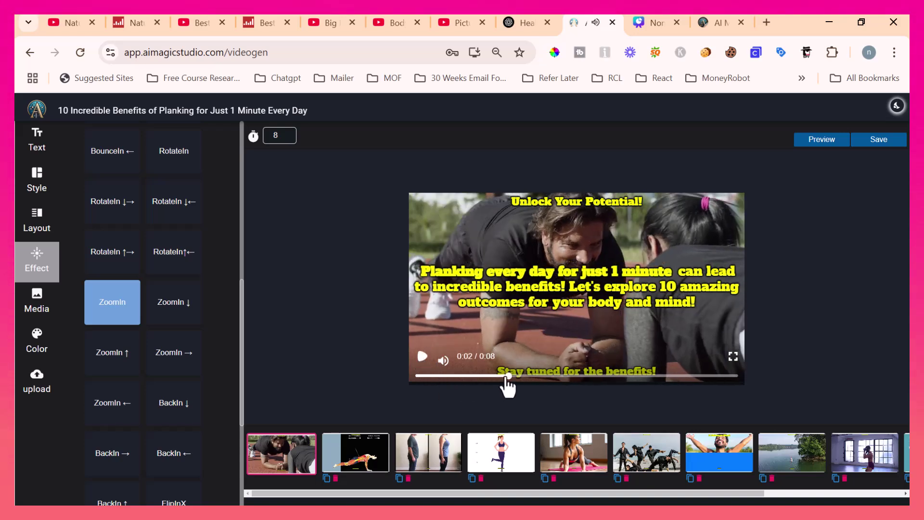
pyautogui.moveTo(507, 376); pyautogui.dragTo(407, 381)
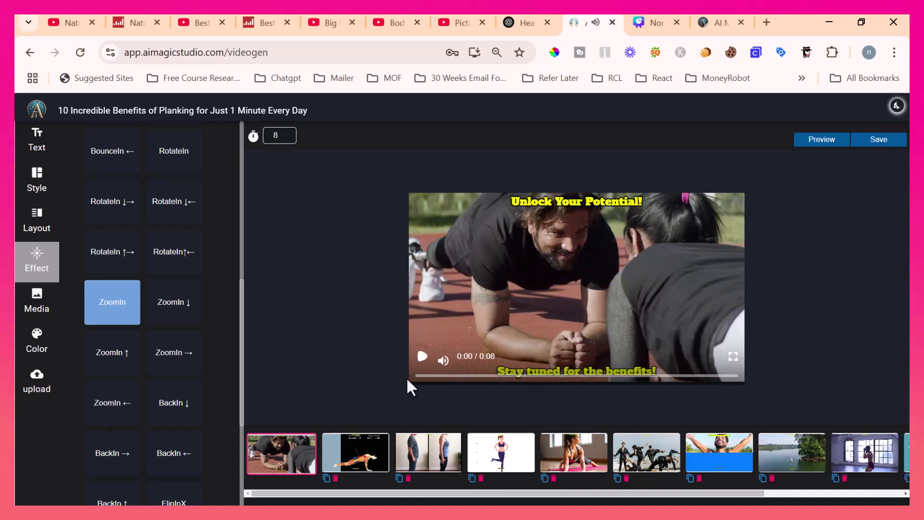
pyautogui.click(117, 264)
pyautogui.click(422, 356)
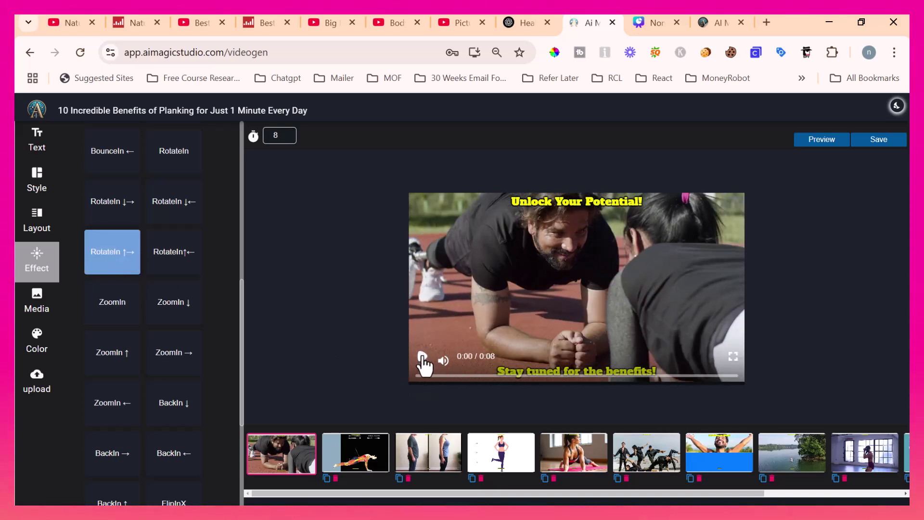
pyautogui.click(423, 356)
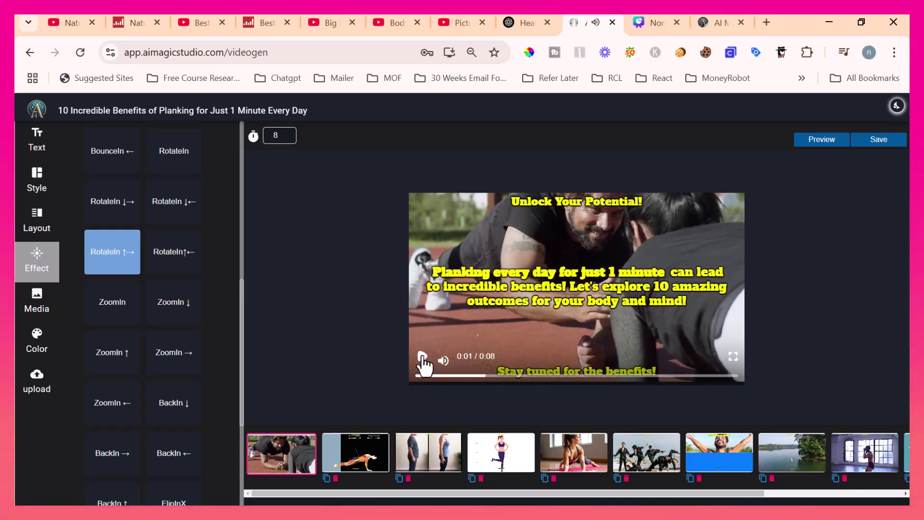
pyautogui.scroll(-5, 137, 318)
pyautogui.scroll(10, 138, 332)
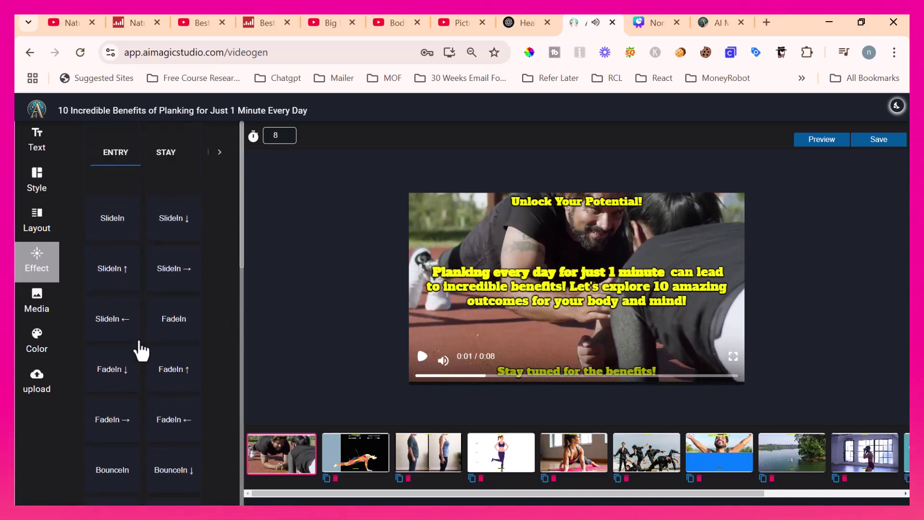
# Browse the slide's STAY, EXIT and TRANSITION effect options.
pyautogui.click(165, 156)
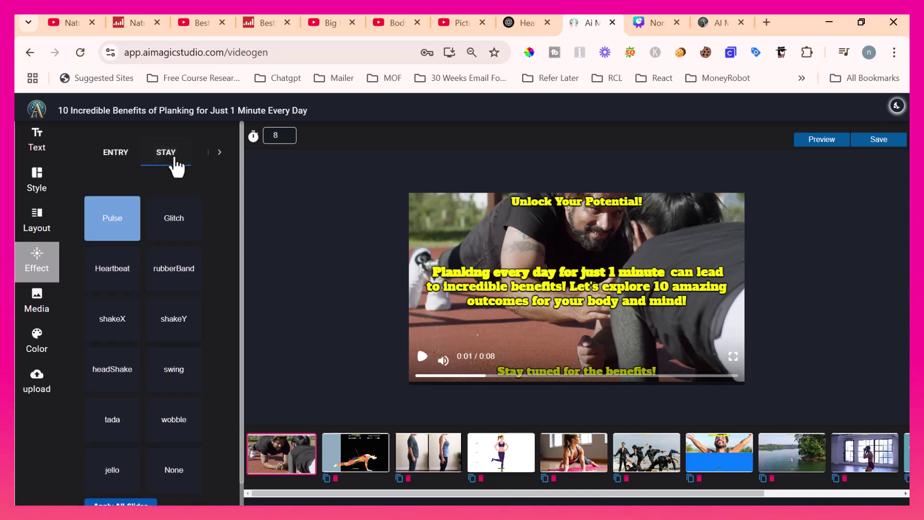
pyautogui.click(219, 152)
pyautogui.click(123, 159)
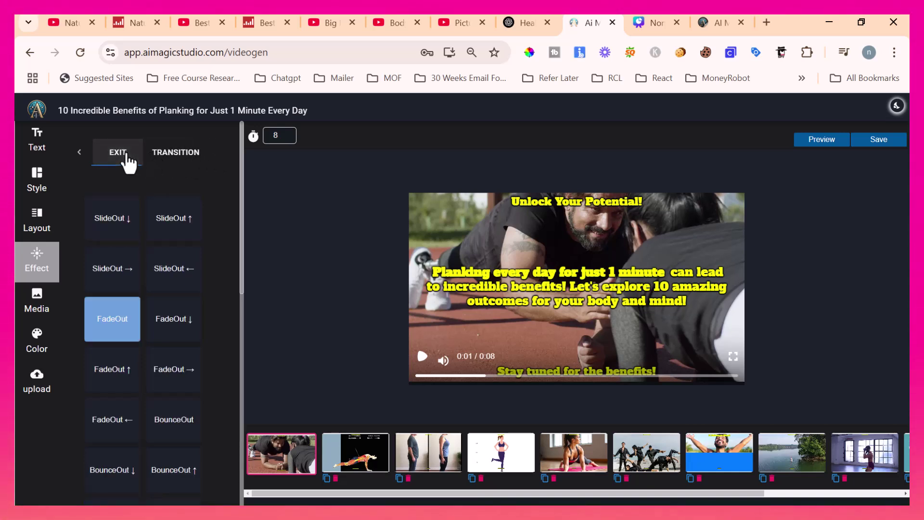
pyautogui.click(176, 161)
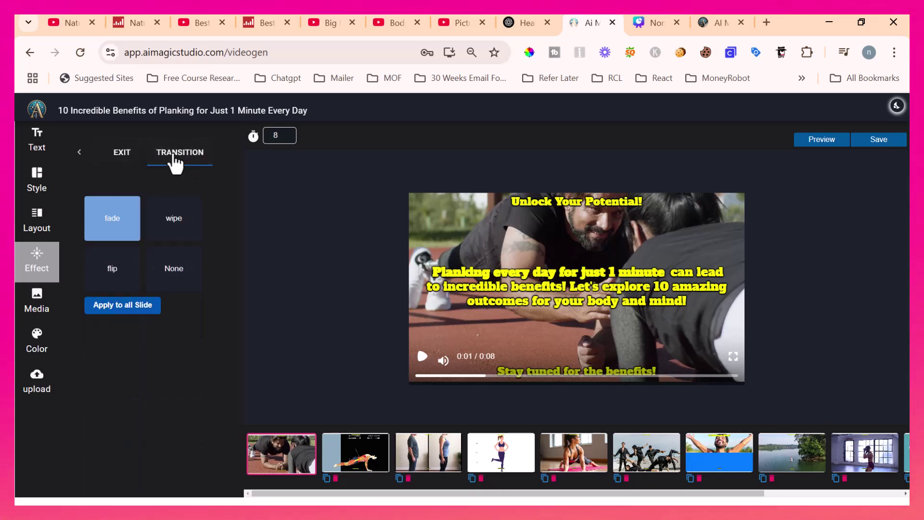
pyautogui.click(33, 298)
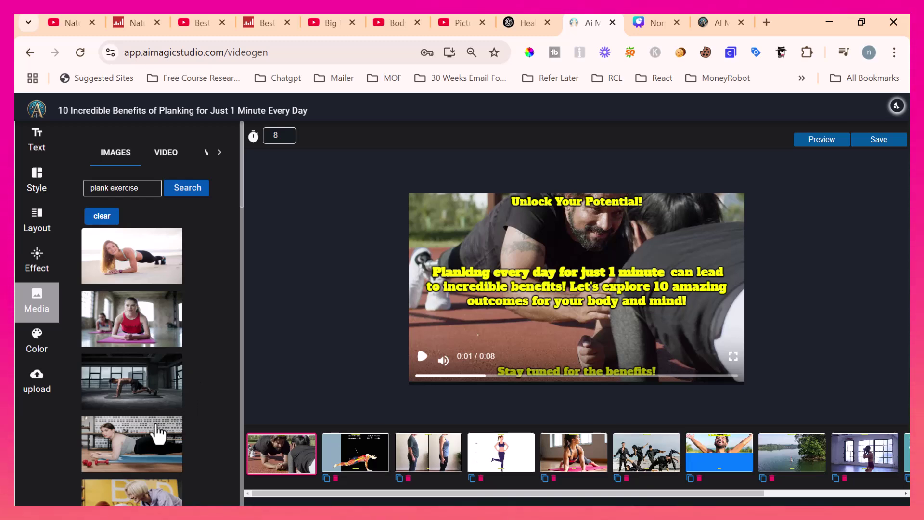
# Set the beach planking photo as the first slide's background.
pyautogui.click(134, 452)
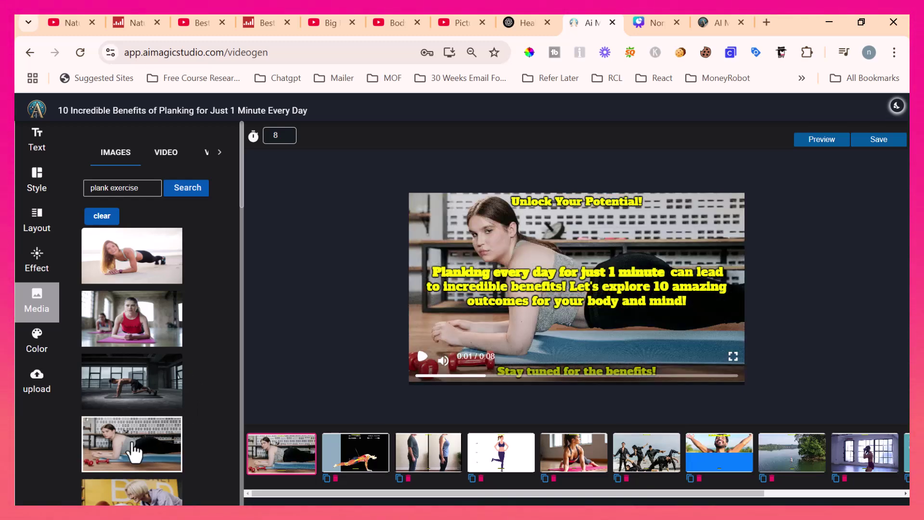
pyautogui.click(132, 268)
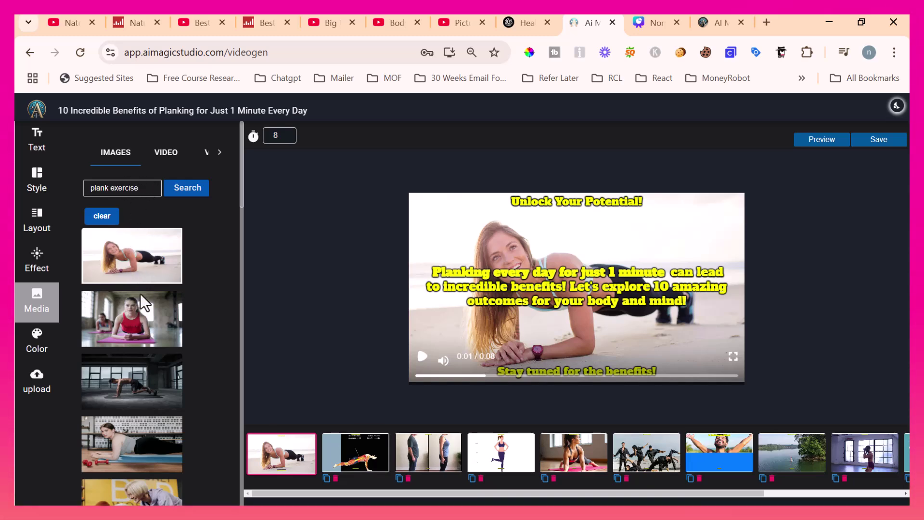
pyautogui.scroll(-10, 140, 293)
pyautogui.scroll(10, 145, 336)
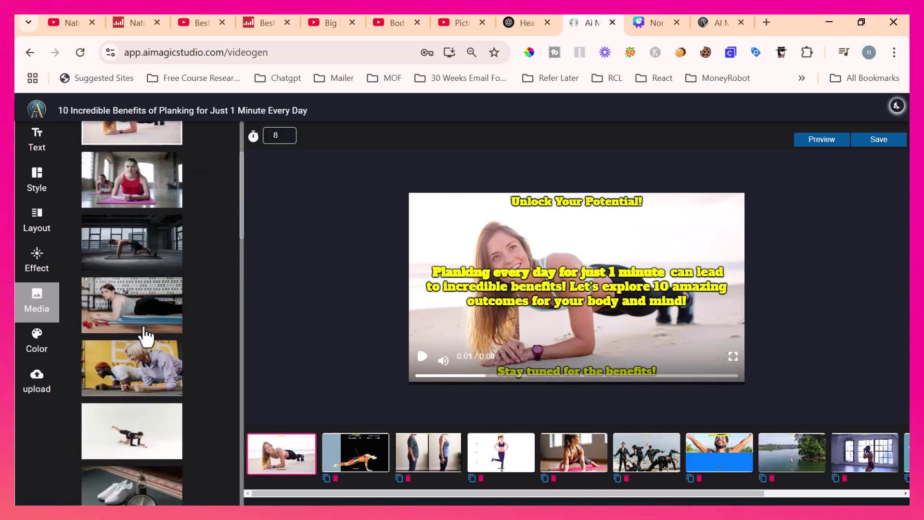
pyautogui.click(169, 159)
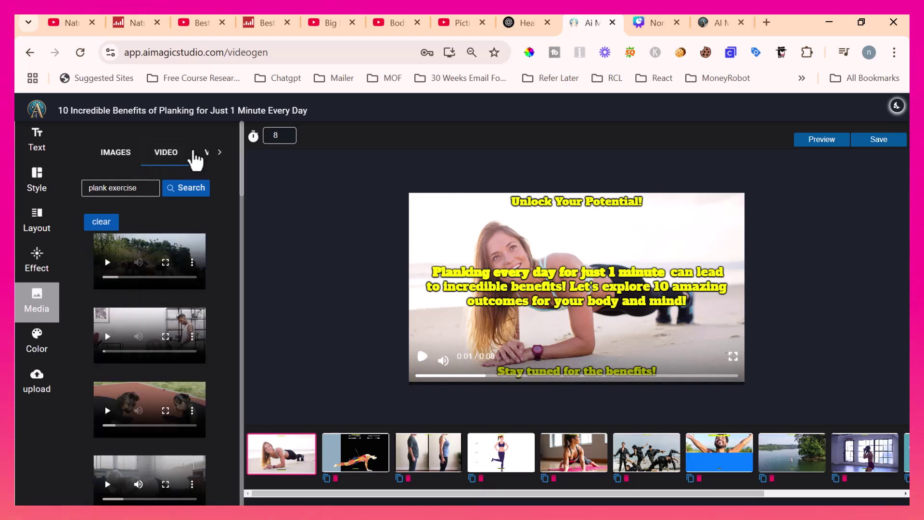
# Keep Guy as the narration voice in the voiceover settings.
pyautogui.click(206, 159)
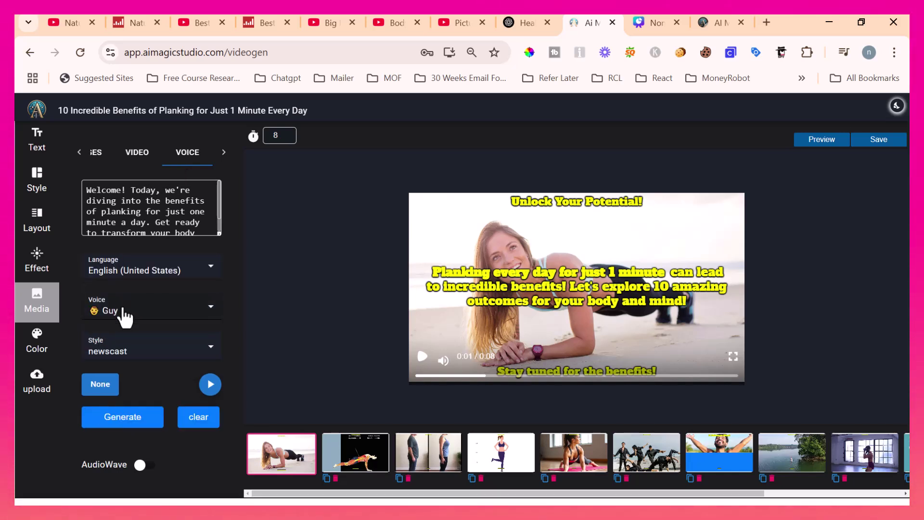
pyautogui.click(204, 314)
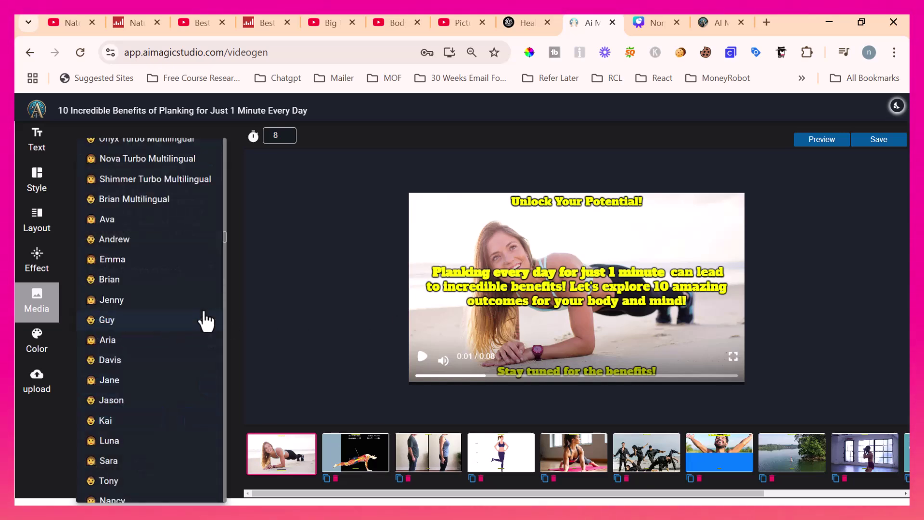
pyautogui.click(241, 224)
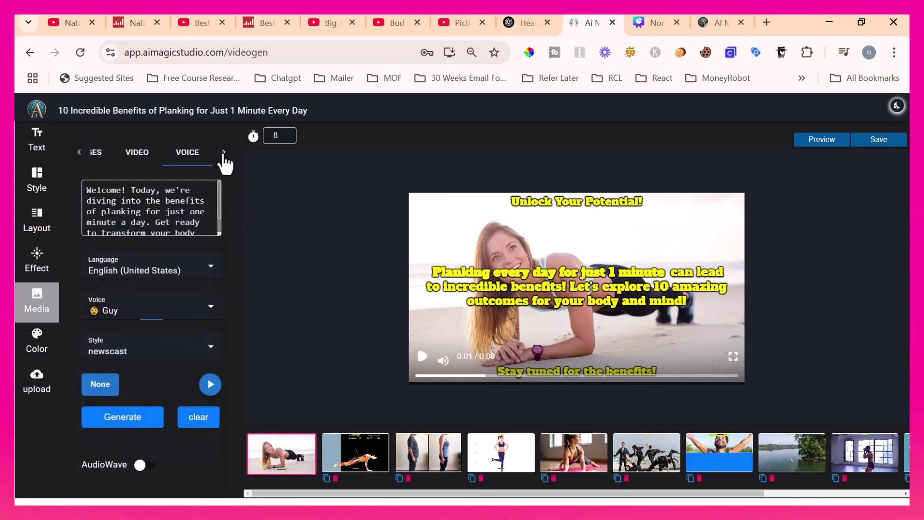
pyautogui.click(210, 165)
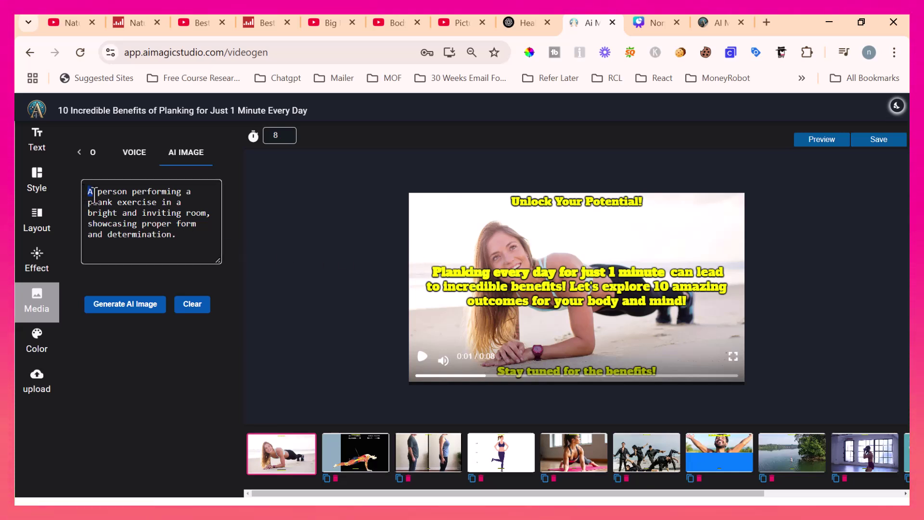
# Generate an AI image of a man planking in a bright room and place it on the first slide.
pyautogui.moveTo(88, 190); pyautogui.dragTo(181, 242)
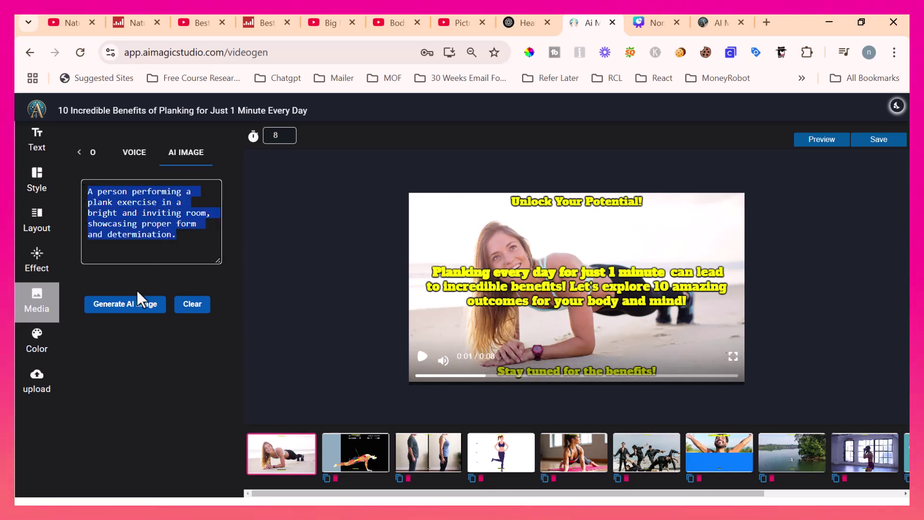
pyautogui.click(124, 316)
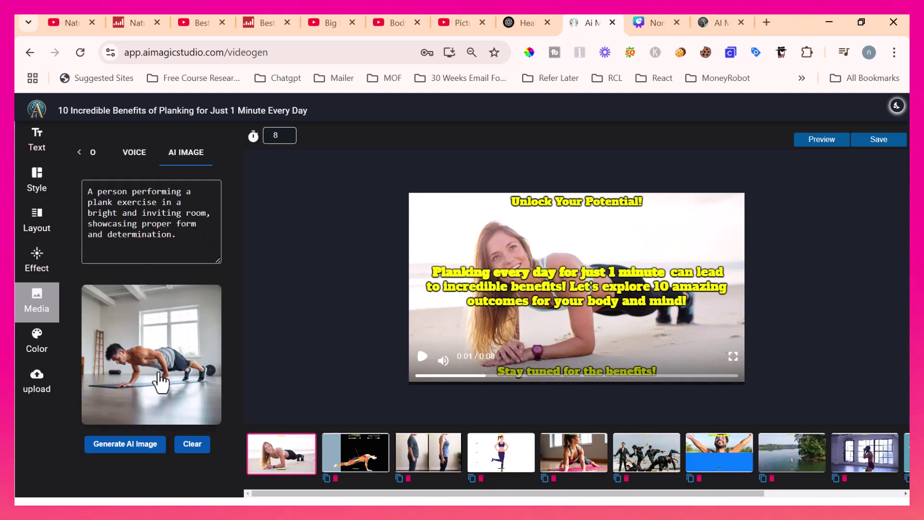
pyautogui.moveTo(130, 360); pyautogui.dragTo(419, 330)
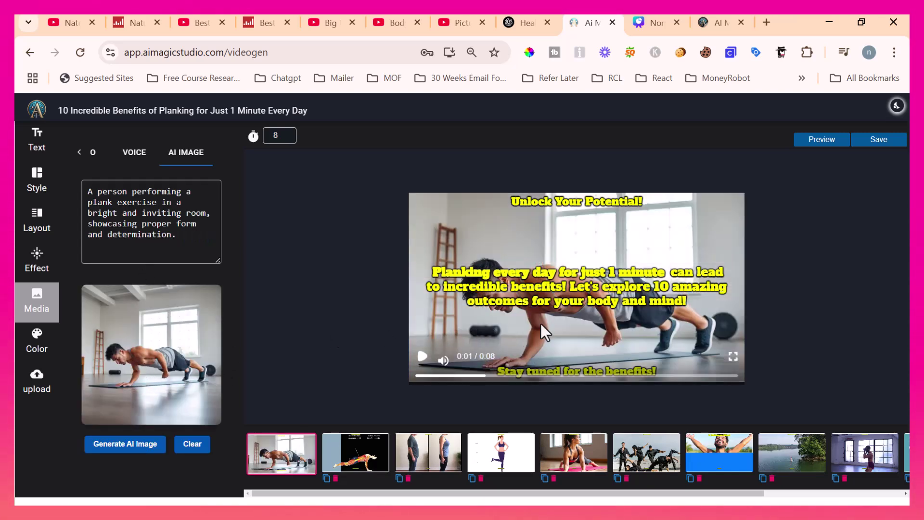
pyautogui.click(131, 232)
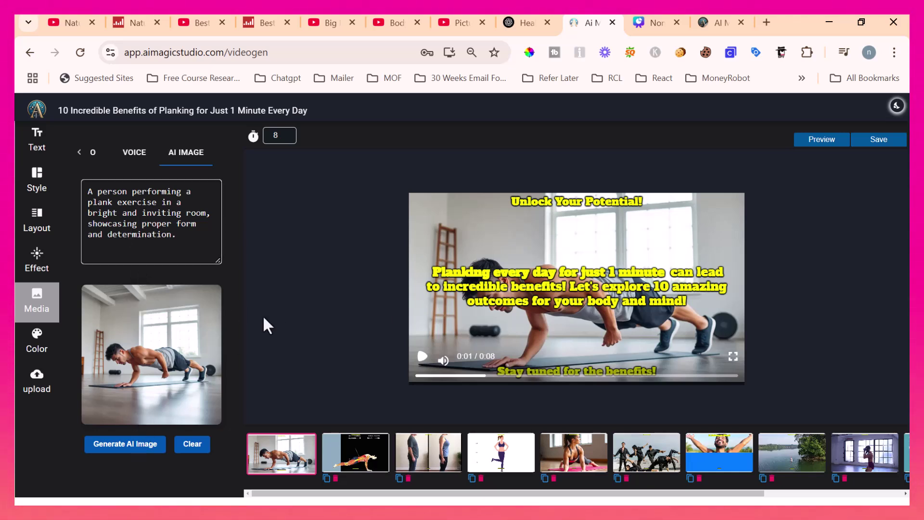
# Make the caption text orange after trying red and green, then view background and highlight colours.
pyautogui.click(36, 344)
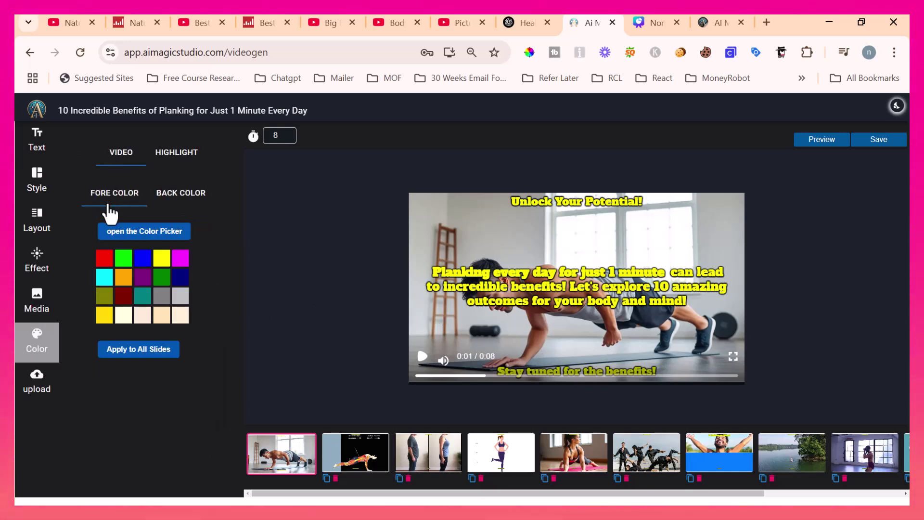
pyautogui.click(104, 258)
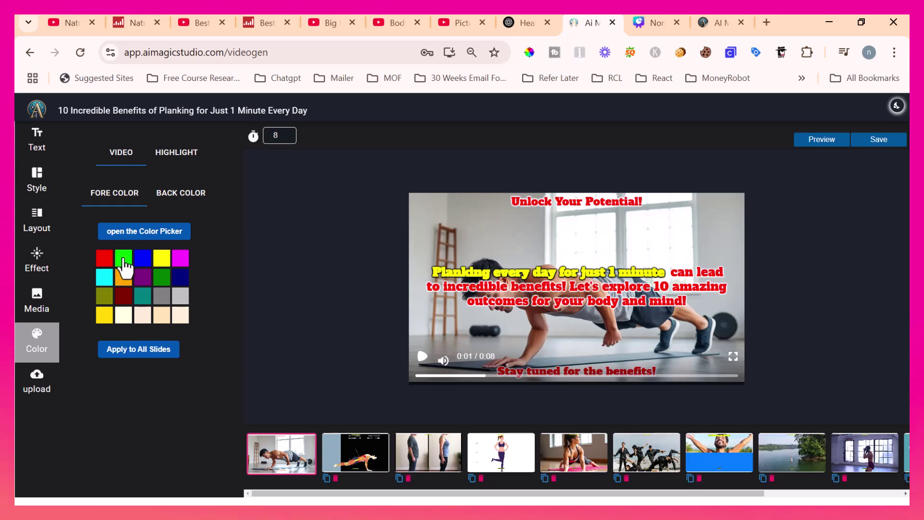
pyautogui.click(124, 261)
pyautogui.click(123, 278)
pyautogui.click(169, 193)
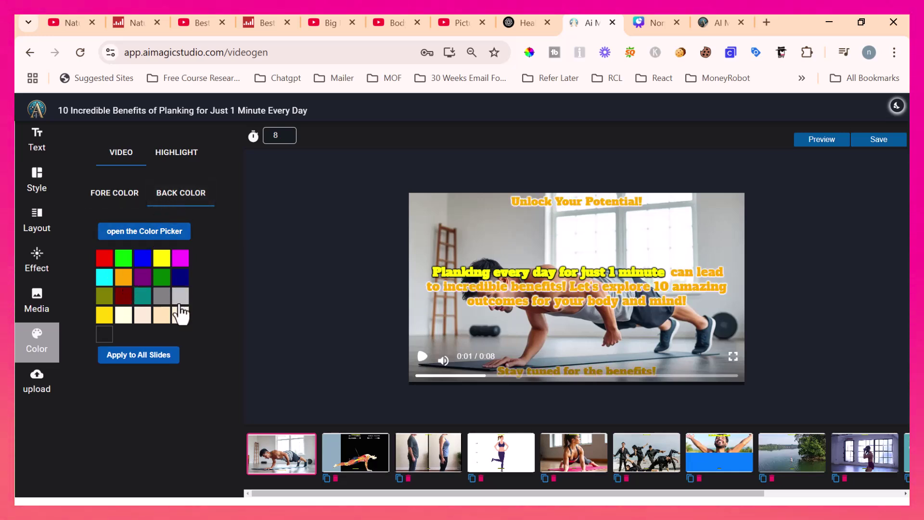
pyautogui.click(176, 152)
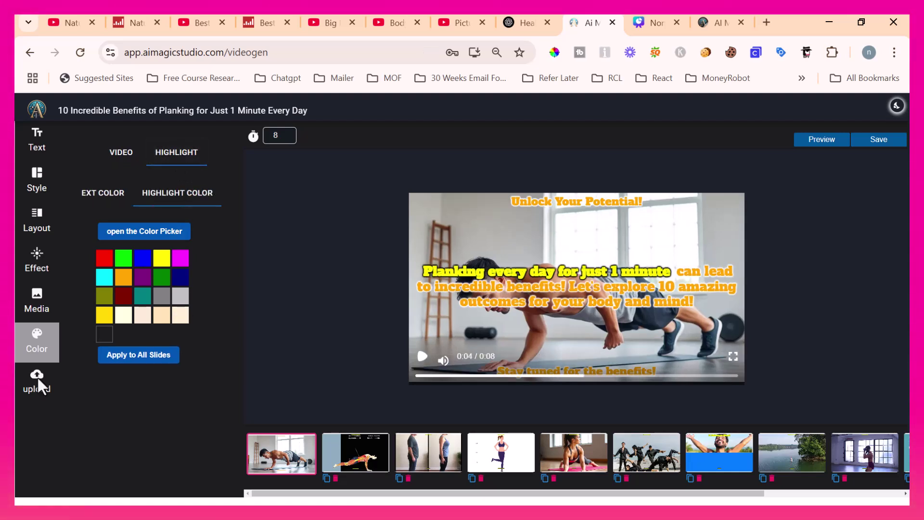
# Browse the uploaded images, audio and videos in the upload library.
pyautogui.click(37, 377)
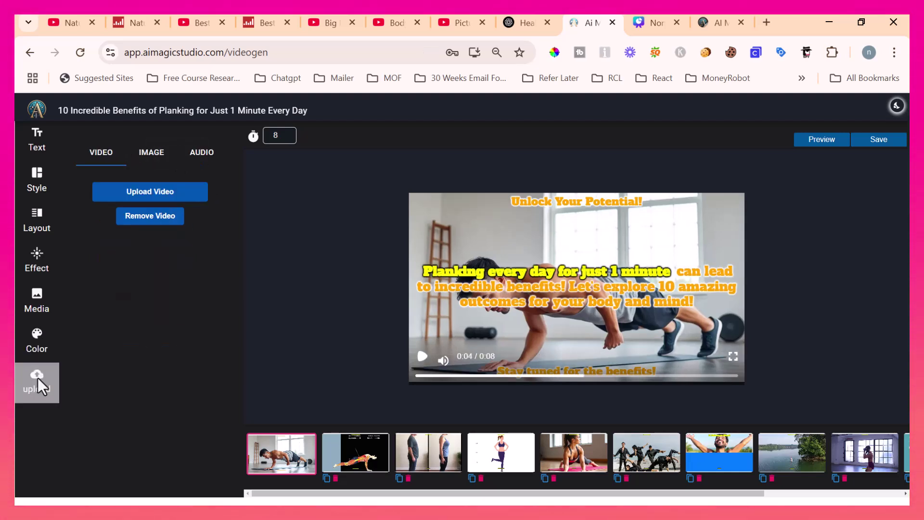
pyautogui.click(149, 162)
pyautogui.click(198, 162)
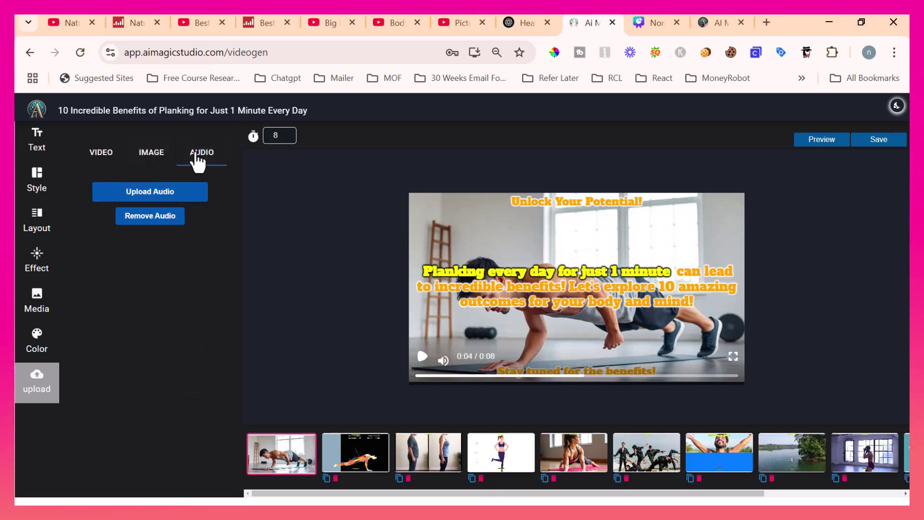
pyautogui.click(94, 153)
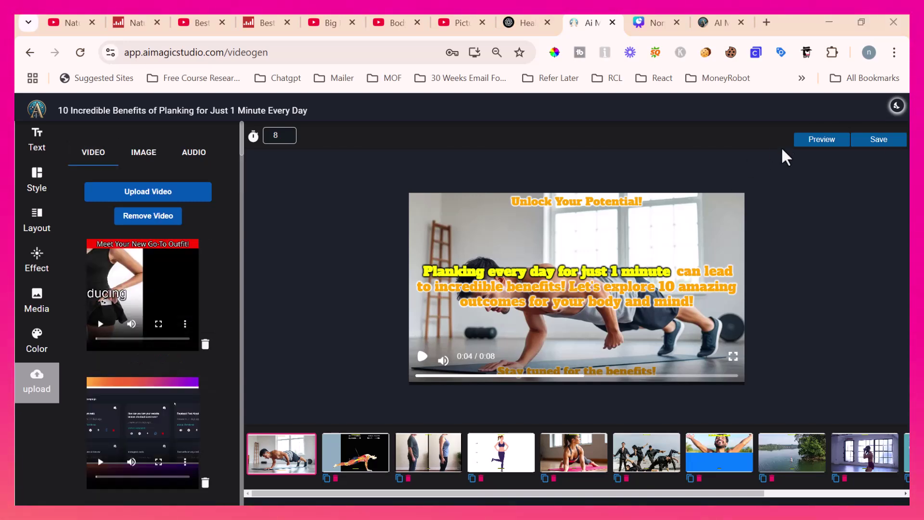
# Preview the full planking video with its background music, then pause playback.
pyautogui.click(813, 140)
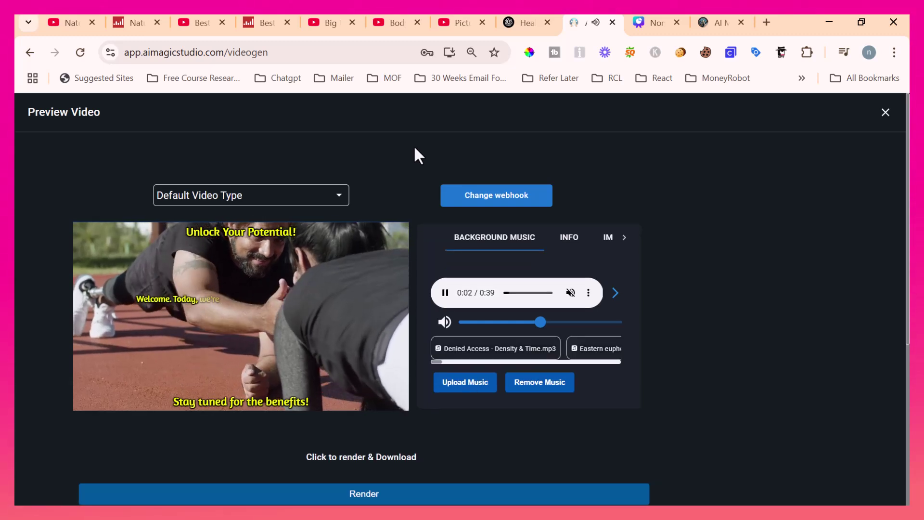
pyautogui.click(87, 388)
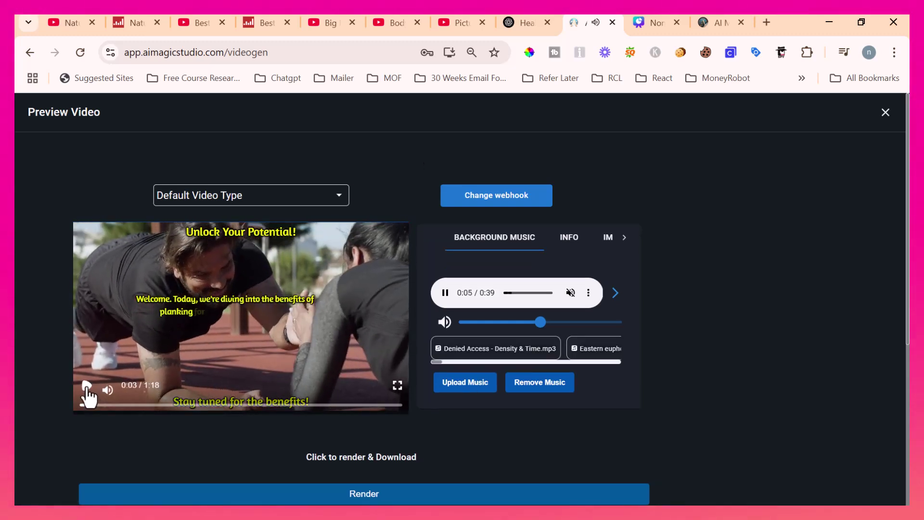